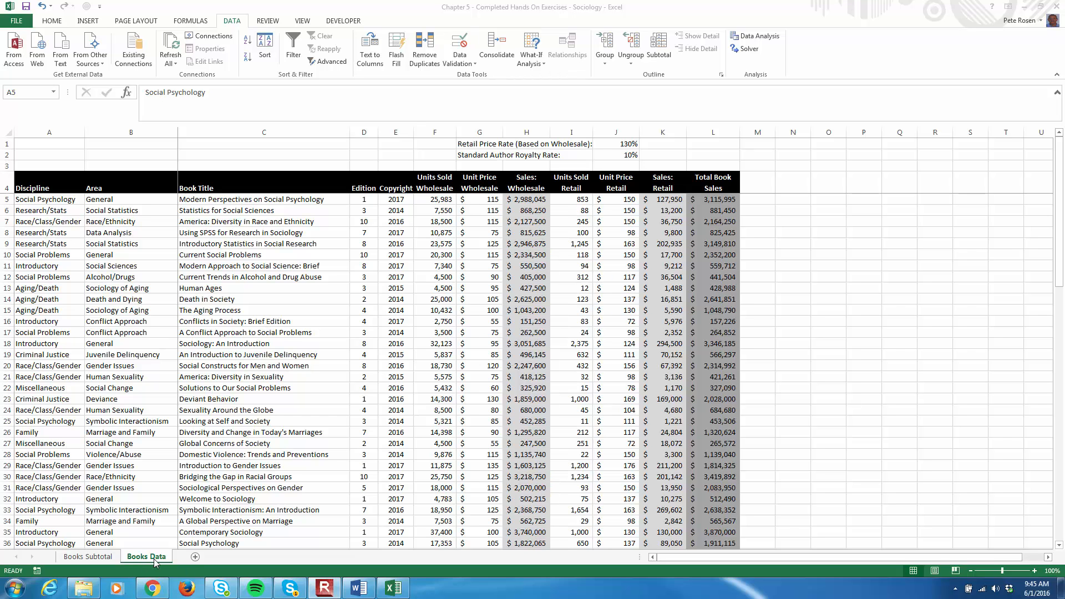
Insert the recommended PivotTable Sum of Total Book Sales by Discipline from the Books Data list.
click(56, 199)
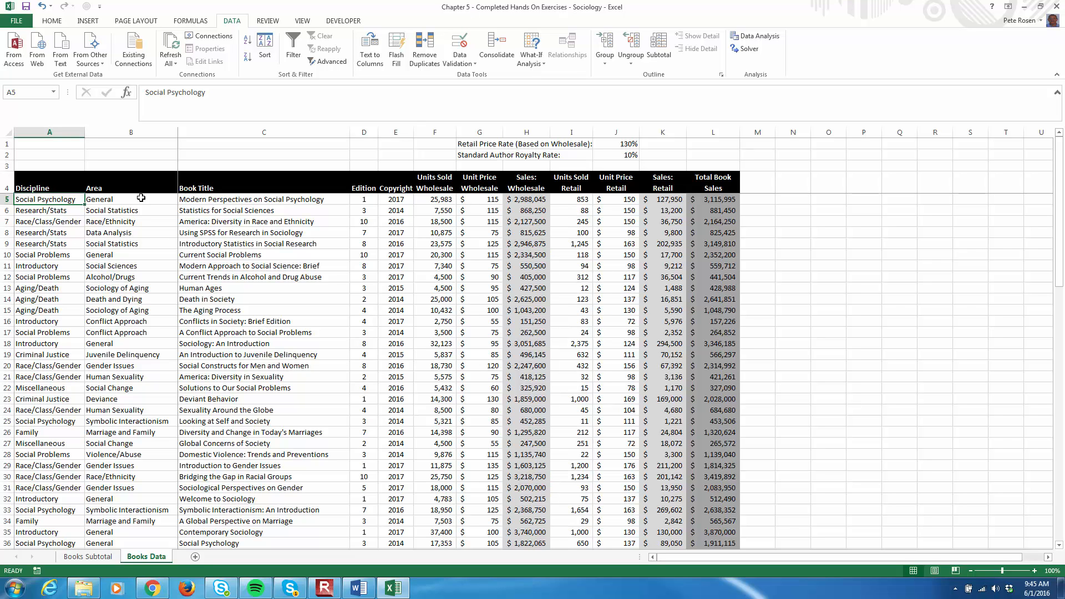
click(101, 25)
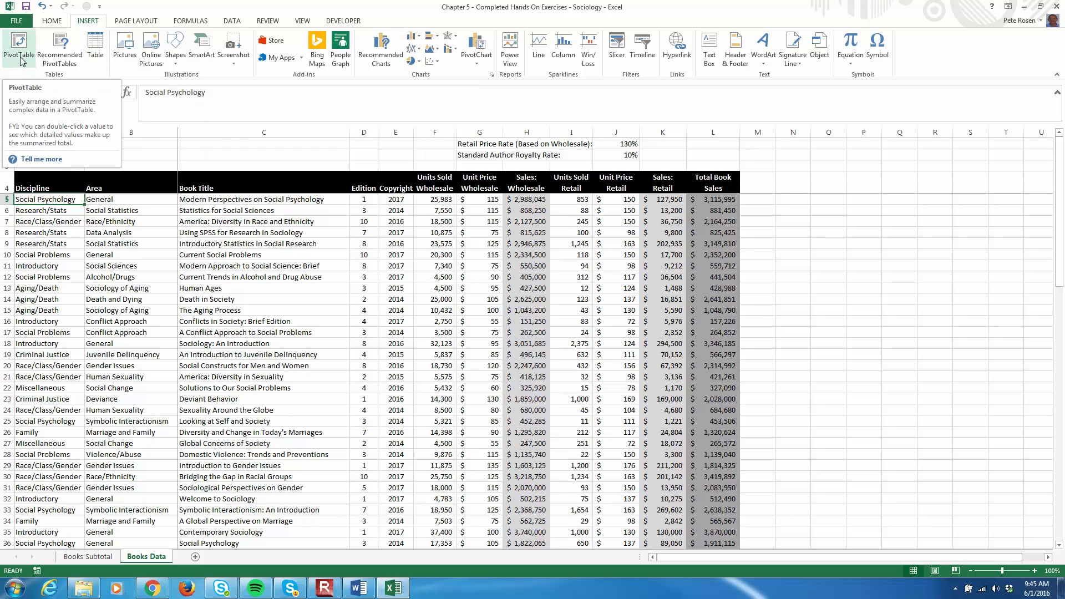
click(62, 54)
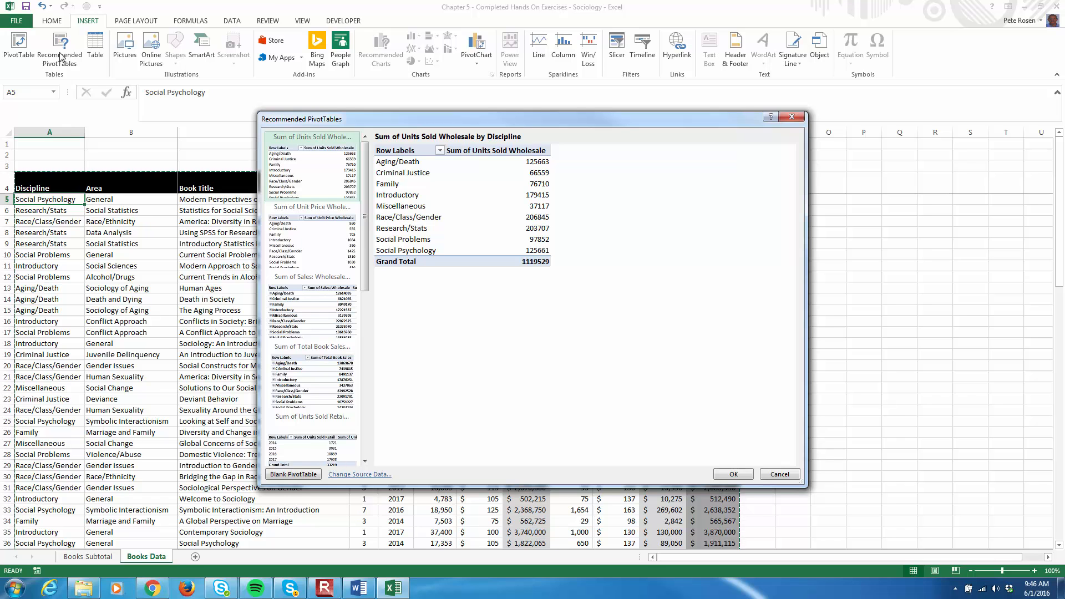
click(311, 159)
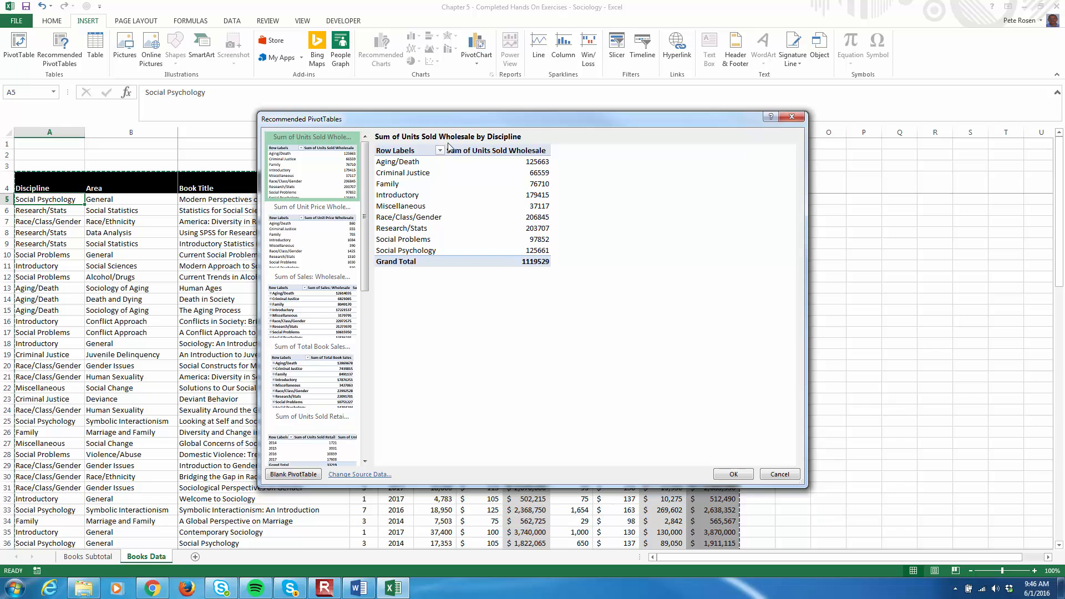
click(335, 232)
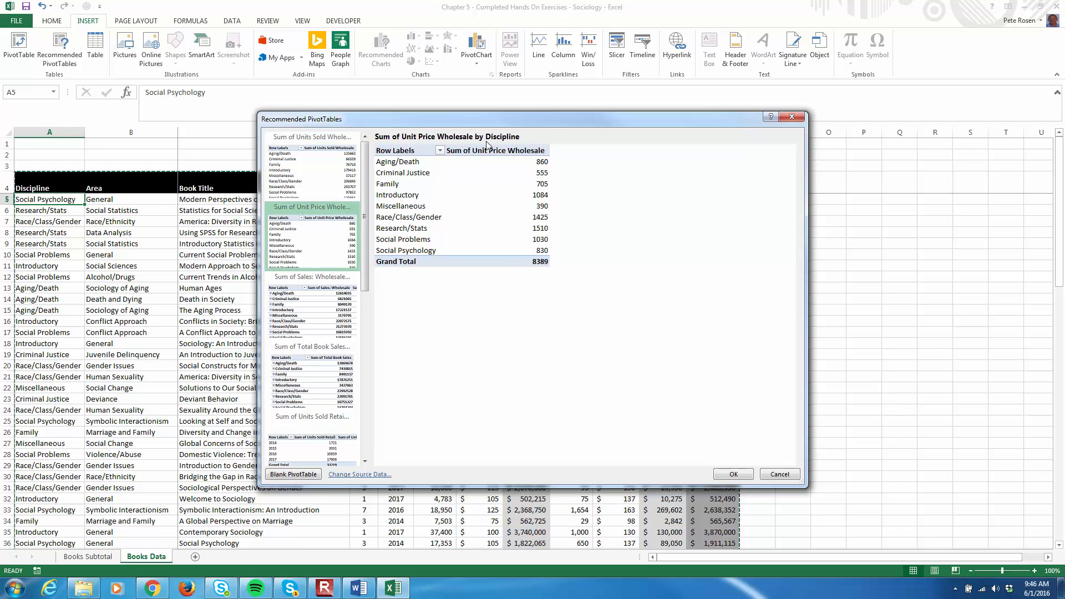
click(310, 313)
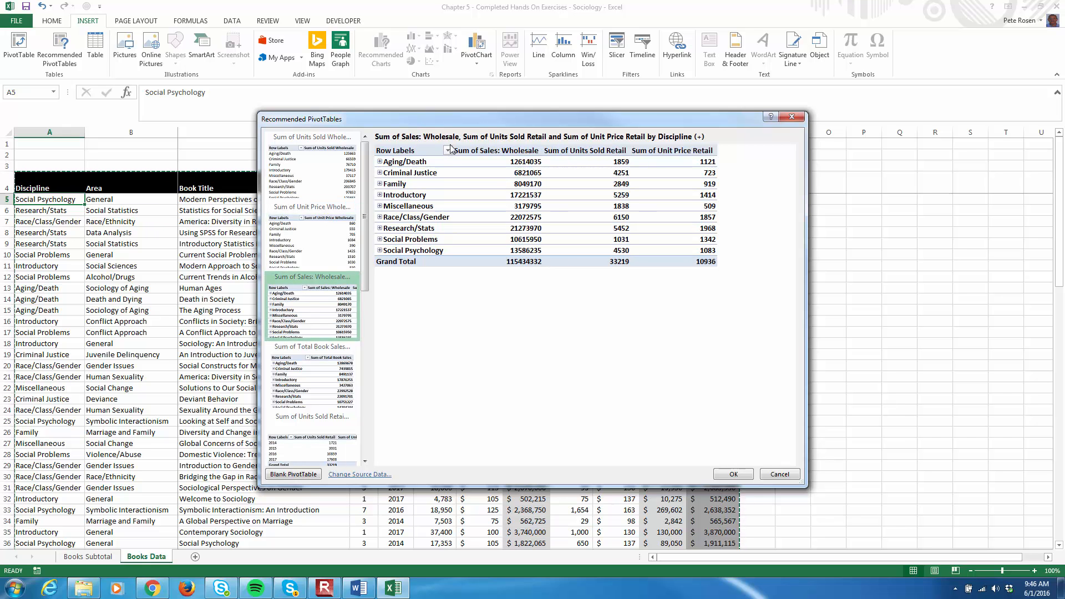
drag(366, 267, 364, 203)
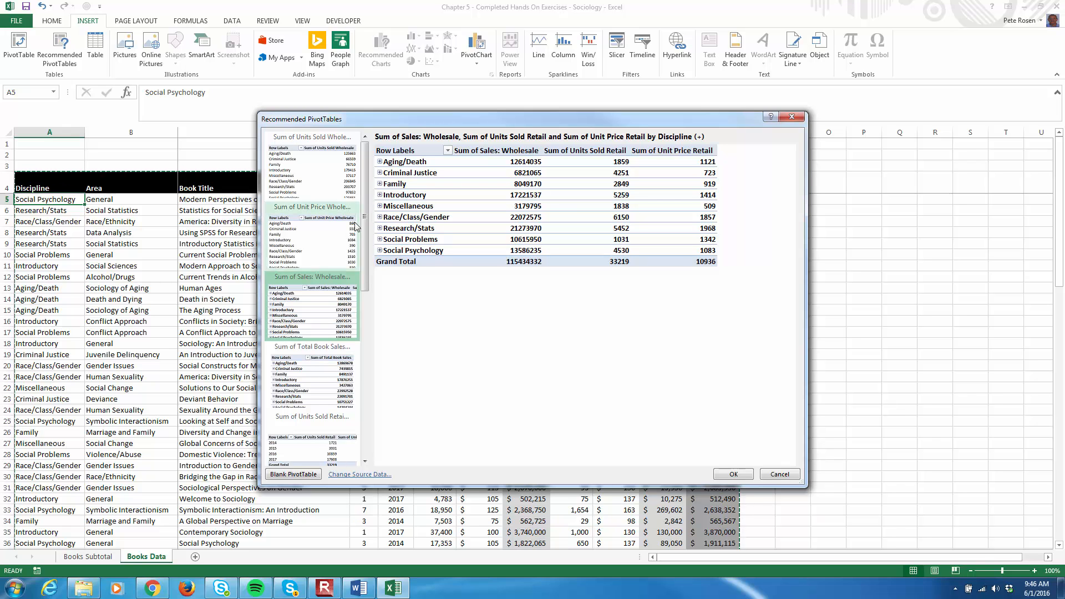
click(325, 372)
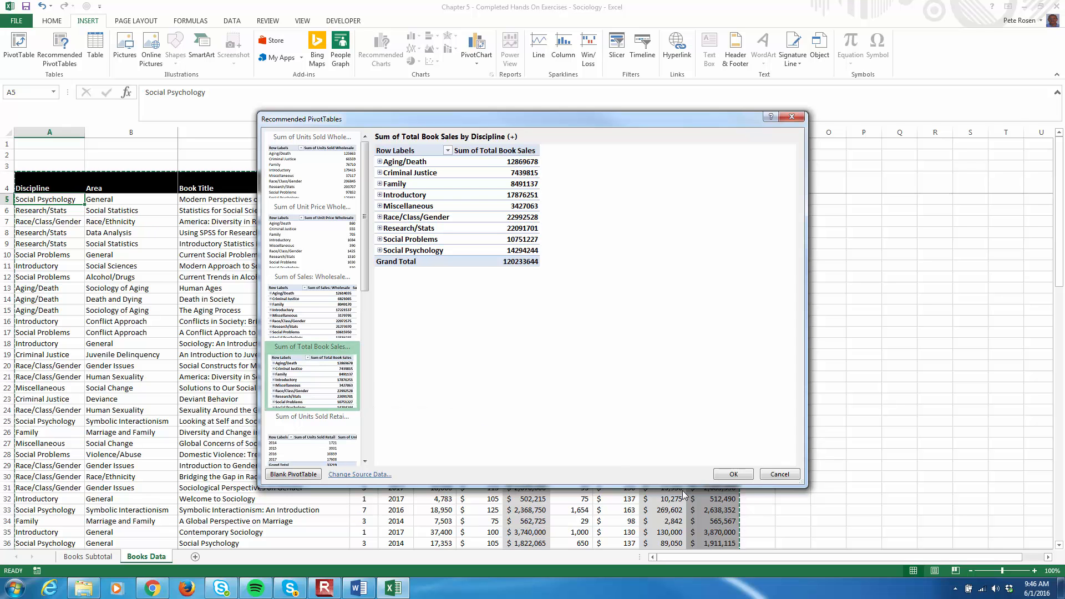
click(720, 476)
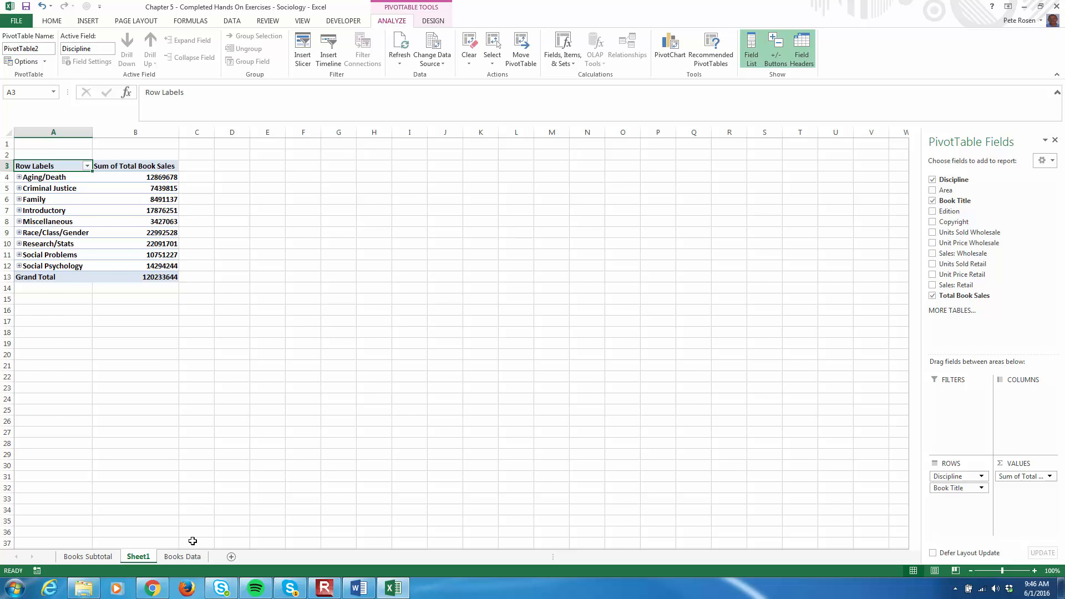
Check the Books Data source sheet, and review the PivotTable's book titles by expanding and collapsing Aging/Death, Criminal Justice and Family.
click(193, 558)
click(138, 556)
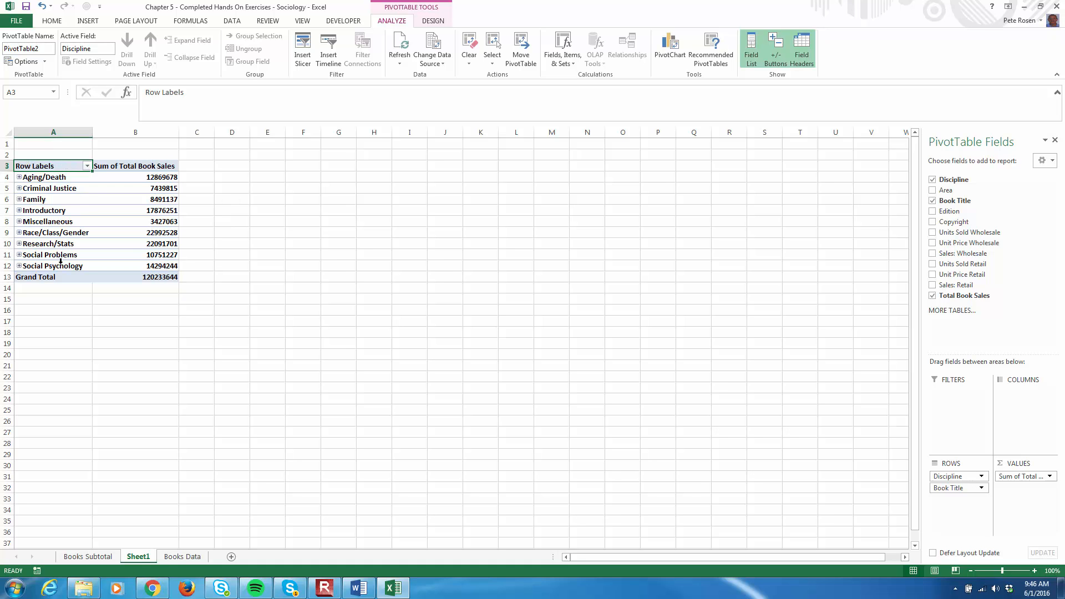
click(19, 177)
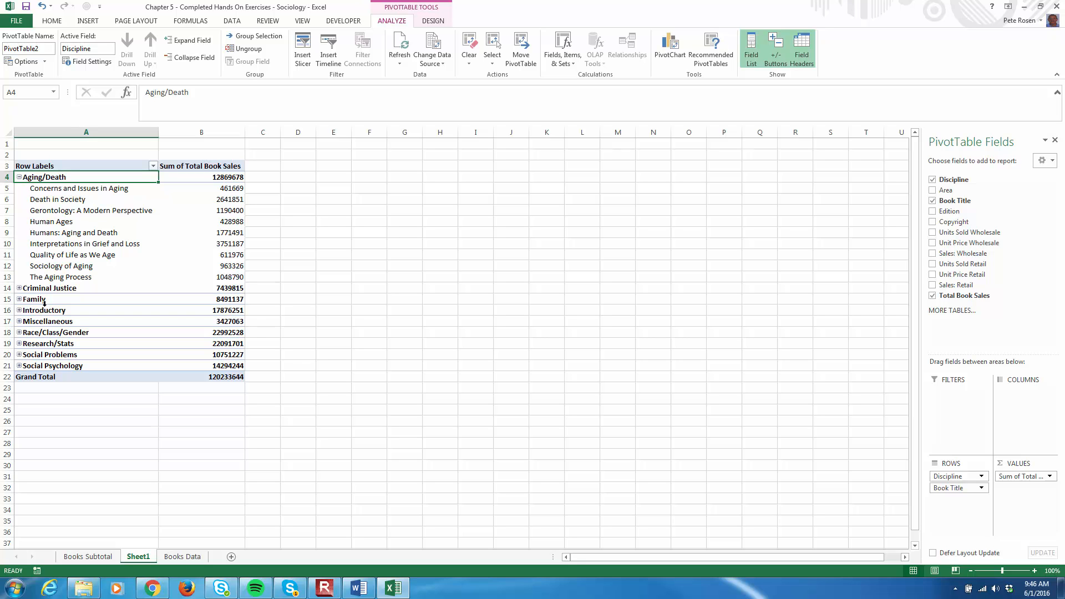
click(20, 288)
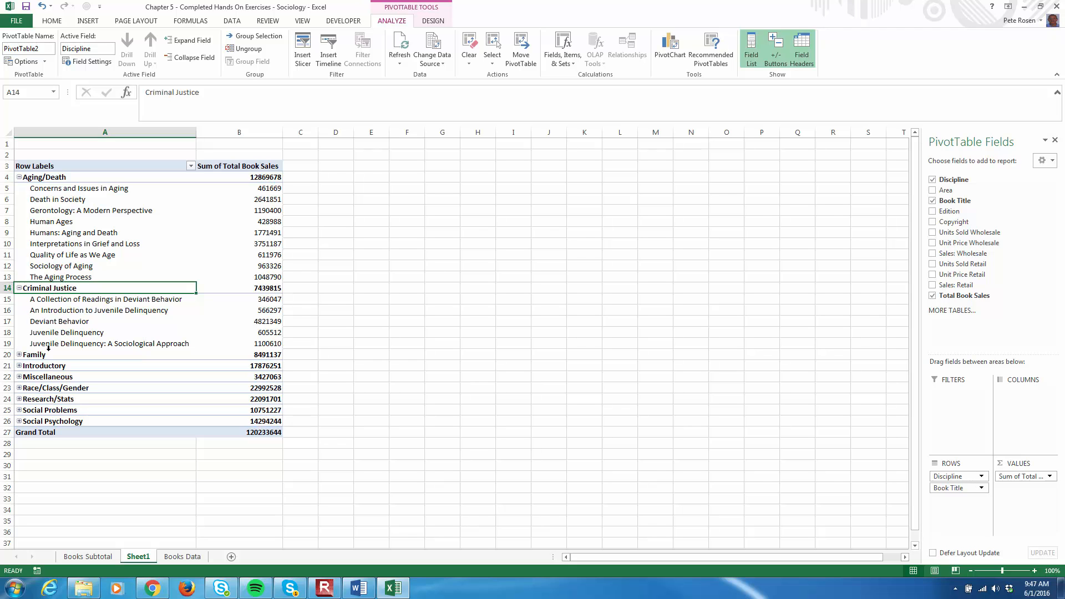
click(19, 354)
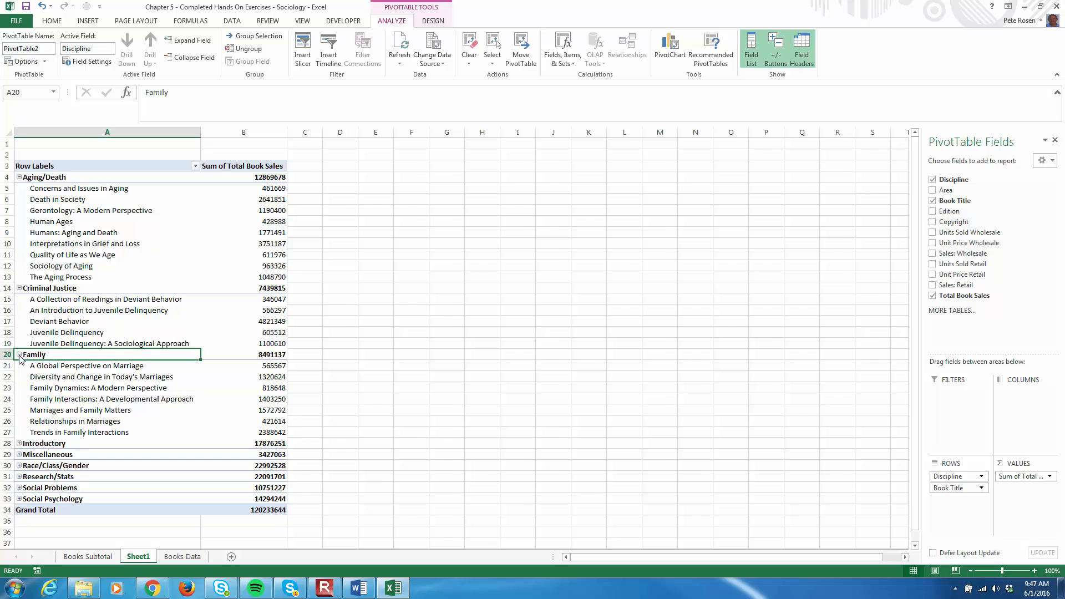
click(19, 355)
click(20, 288)
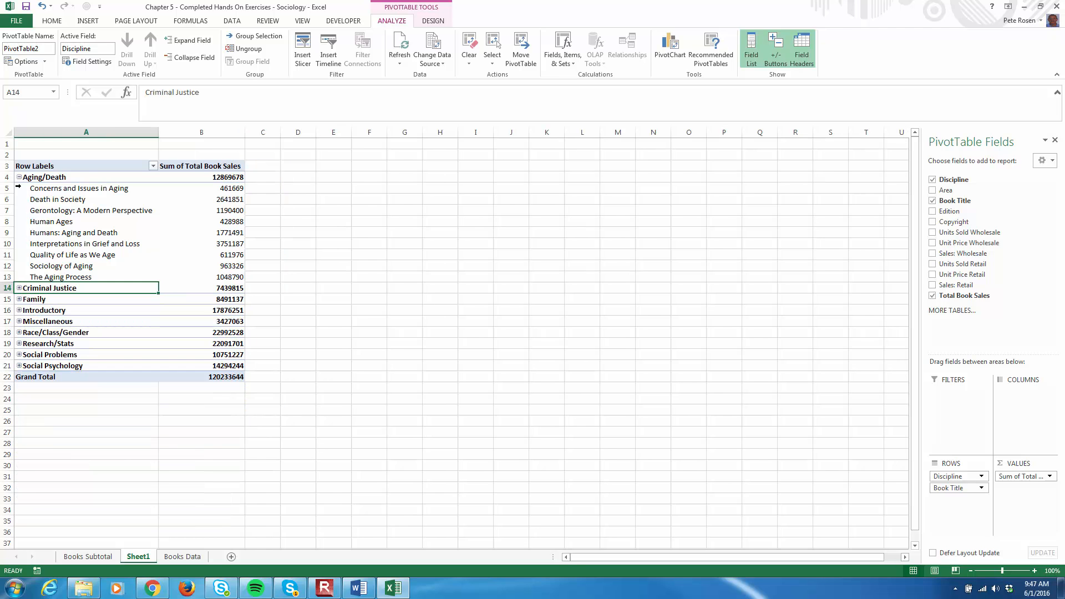
click(19, 177)
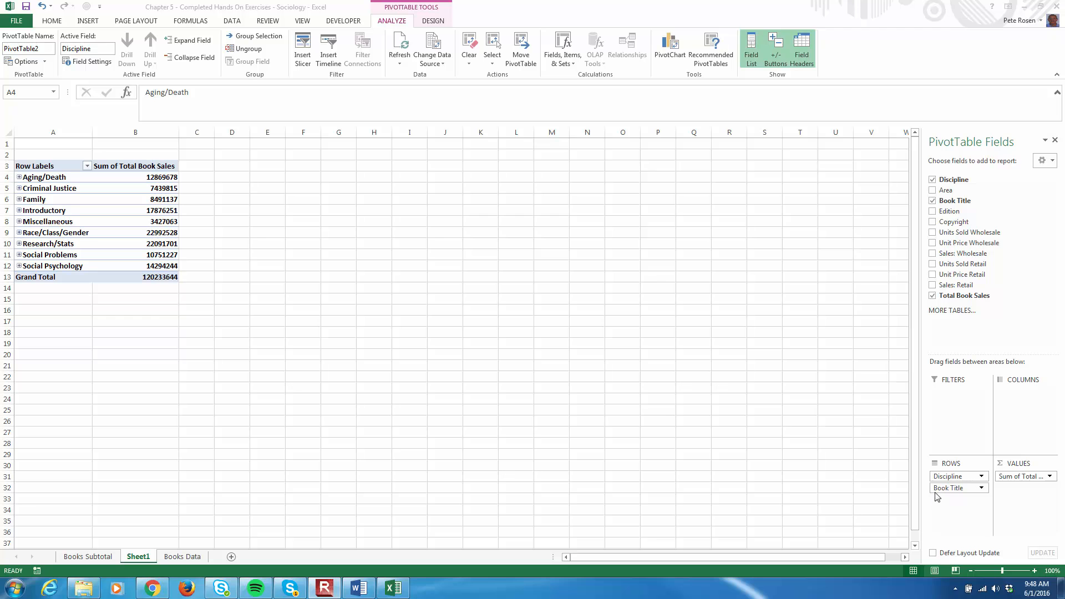
Add Edition to the PivotTable's columns and Copyright to its rows between Discipline and Book Title, with Aging/Death expanded.
click(953, 212)
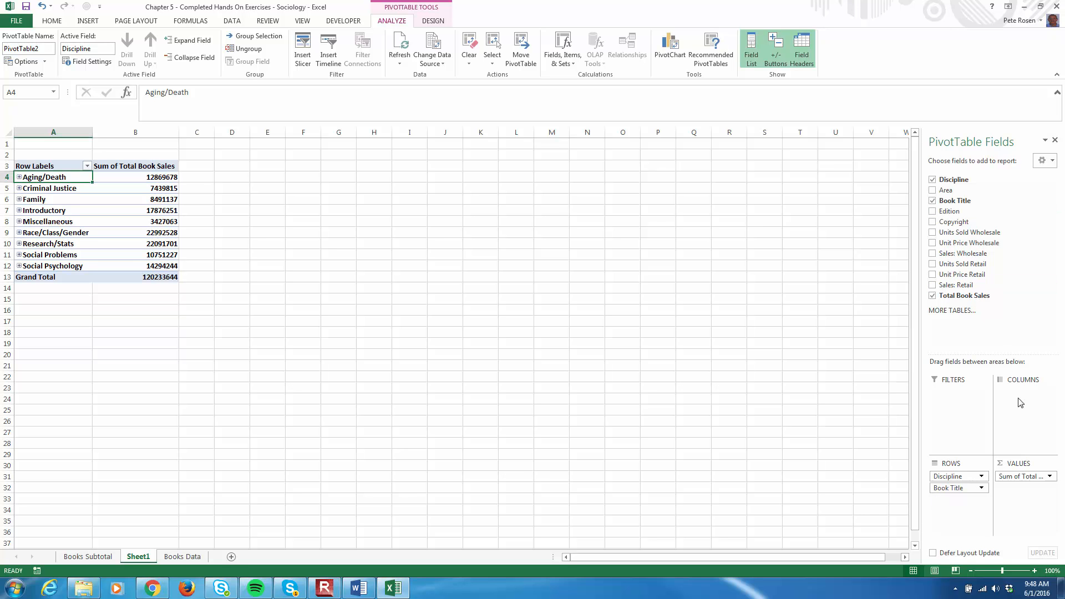
drag(946, 212, 1022, 400)
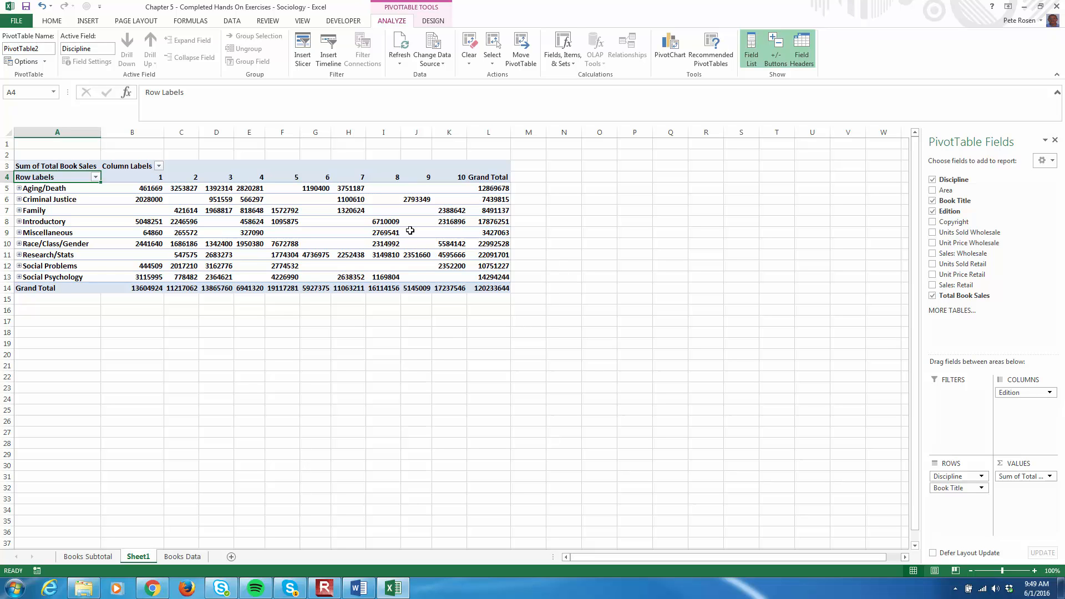
drag(951, 226, 966, 483)
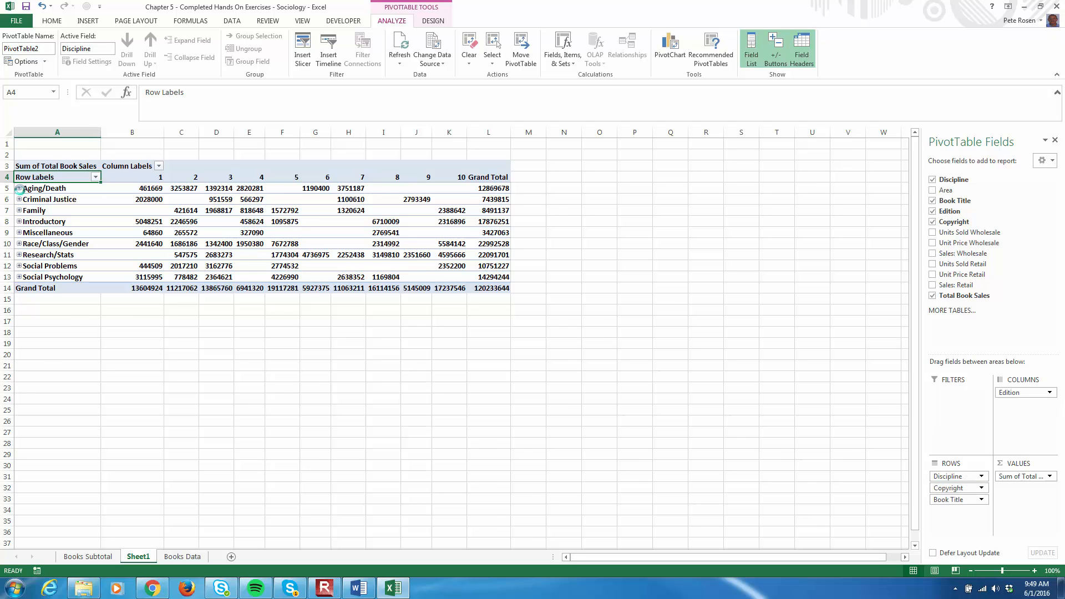
click(19, 188)
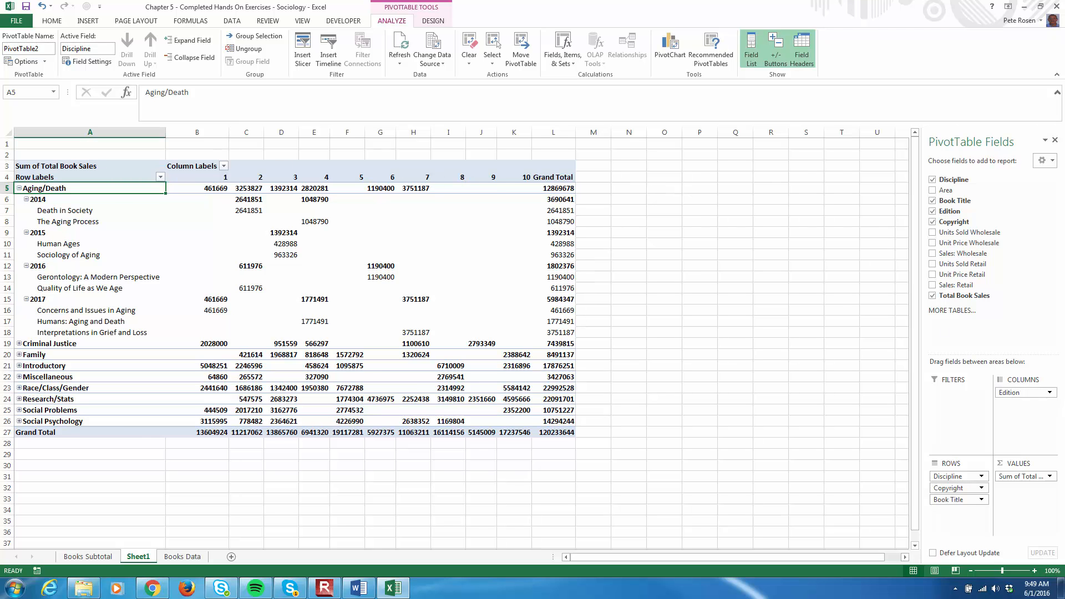
key(F10)
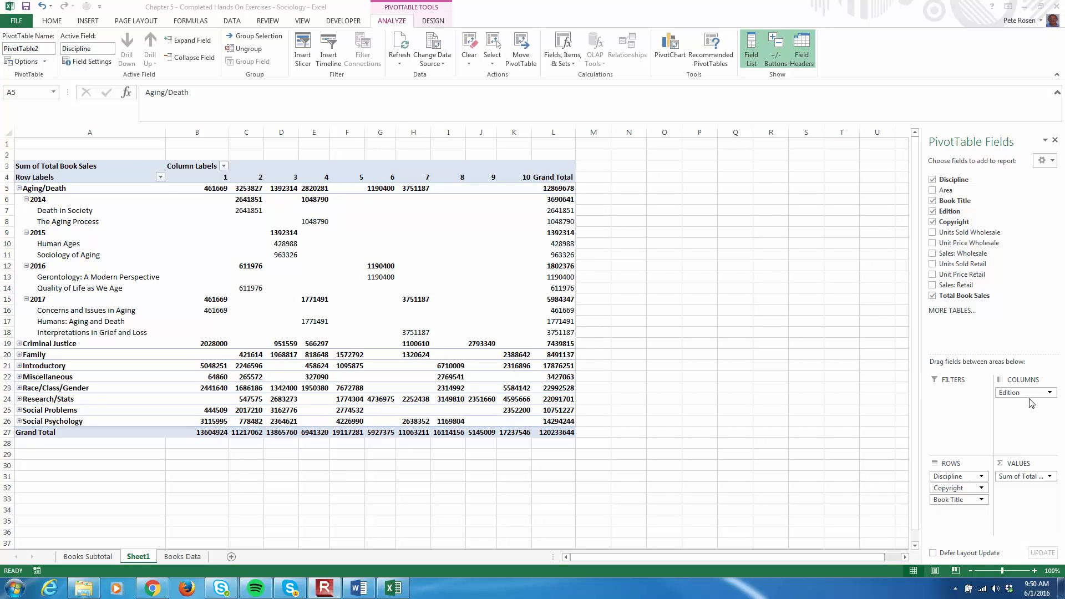
Remove the Edition and Book Title fields from the PivotTable, and move Copyright from the rows to the columns.
click(1051, 393)
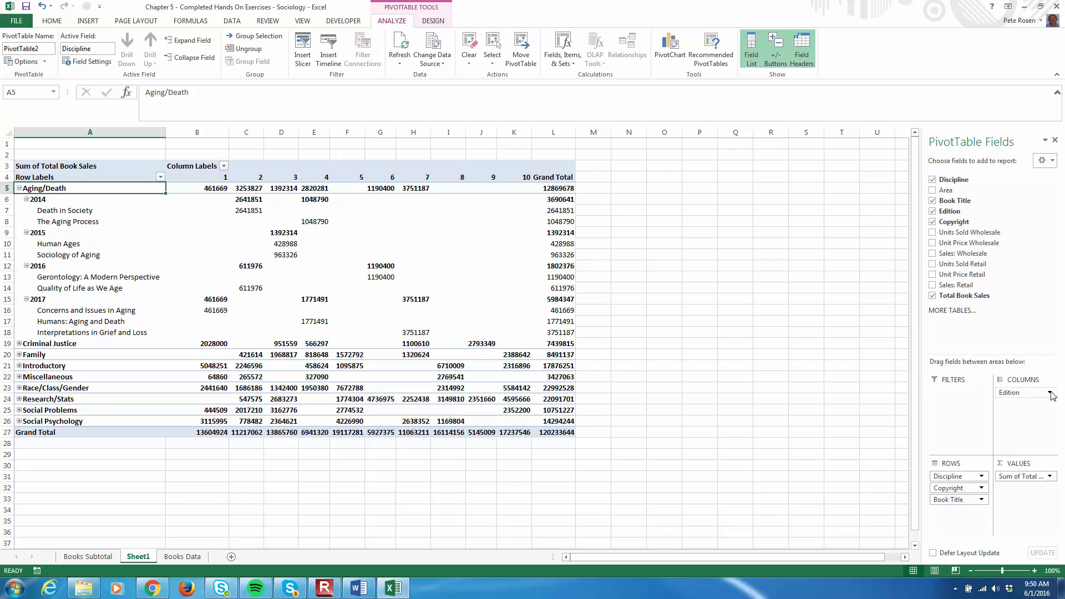
click(1050, 393)
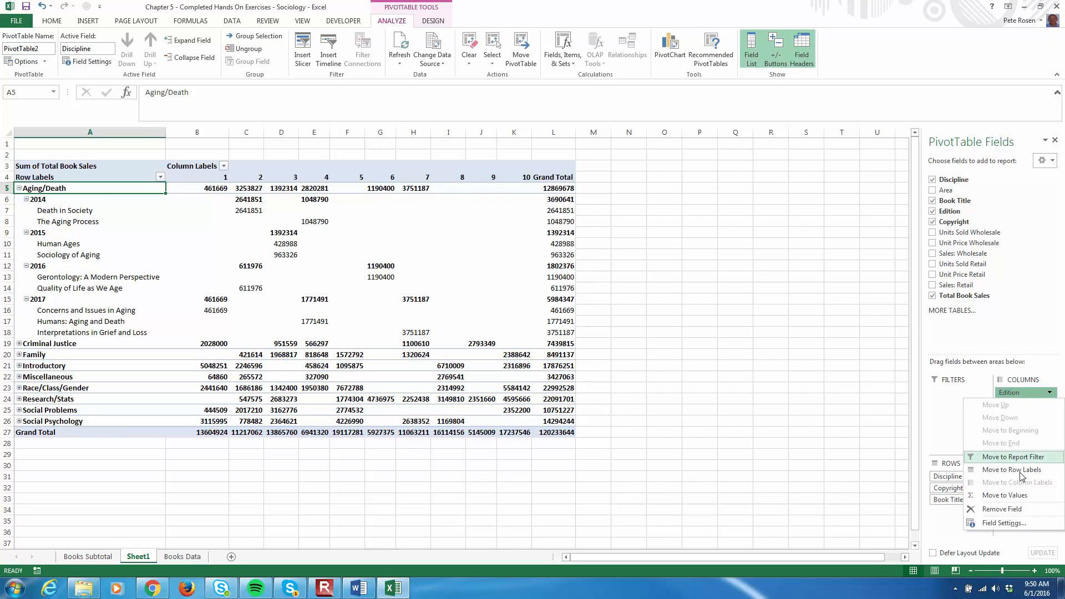
click(1018, 509)
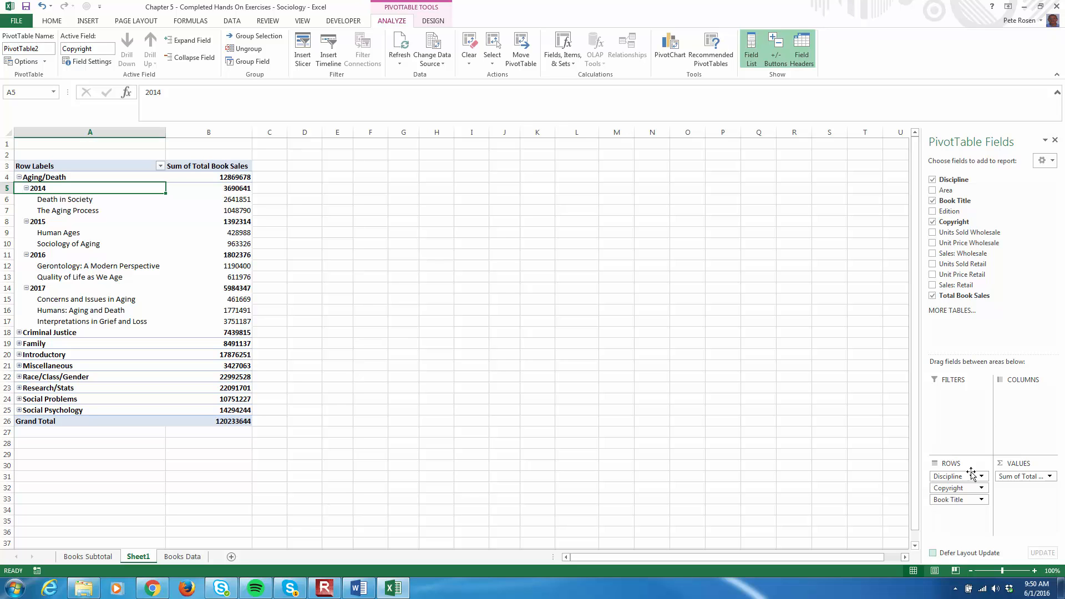
click(981, 499)
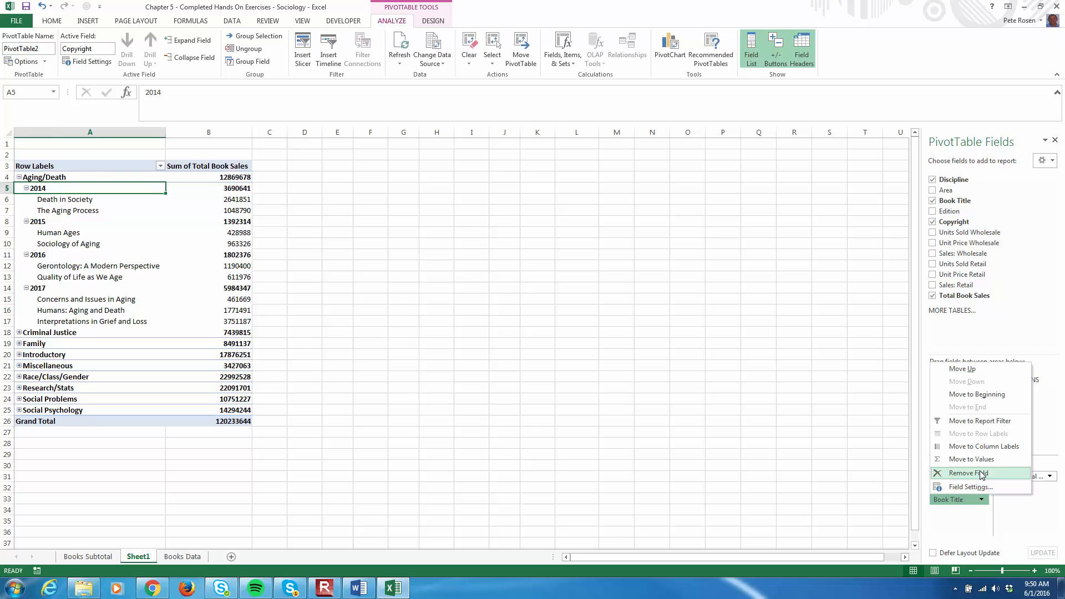
click(981, 474)
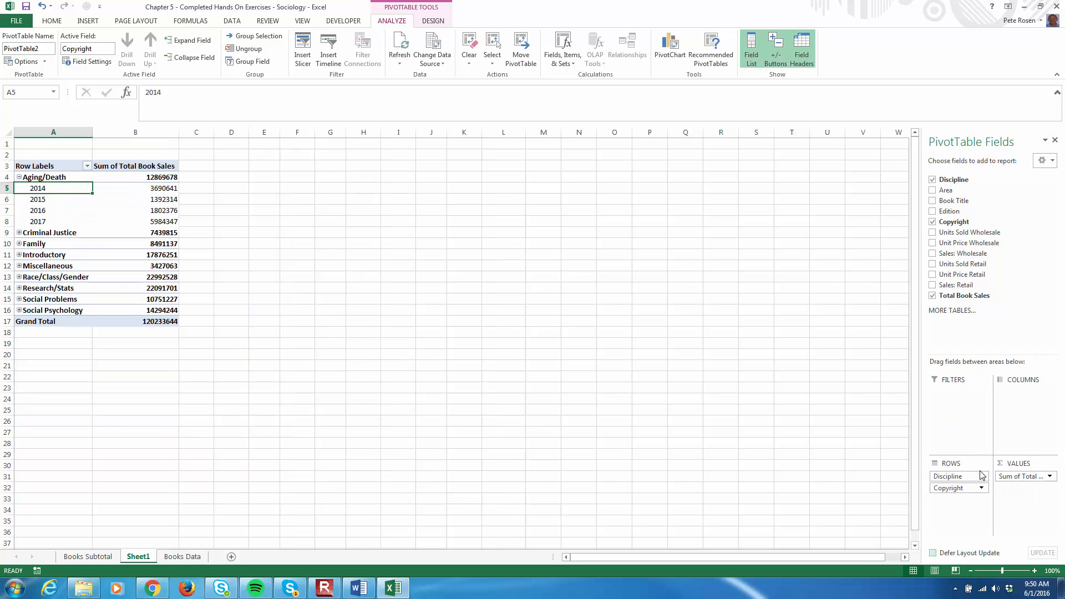
drag(972, 488, 1020, 419)
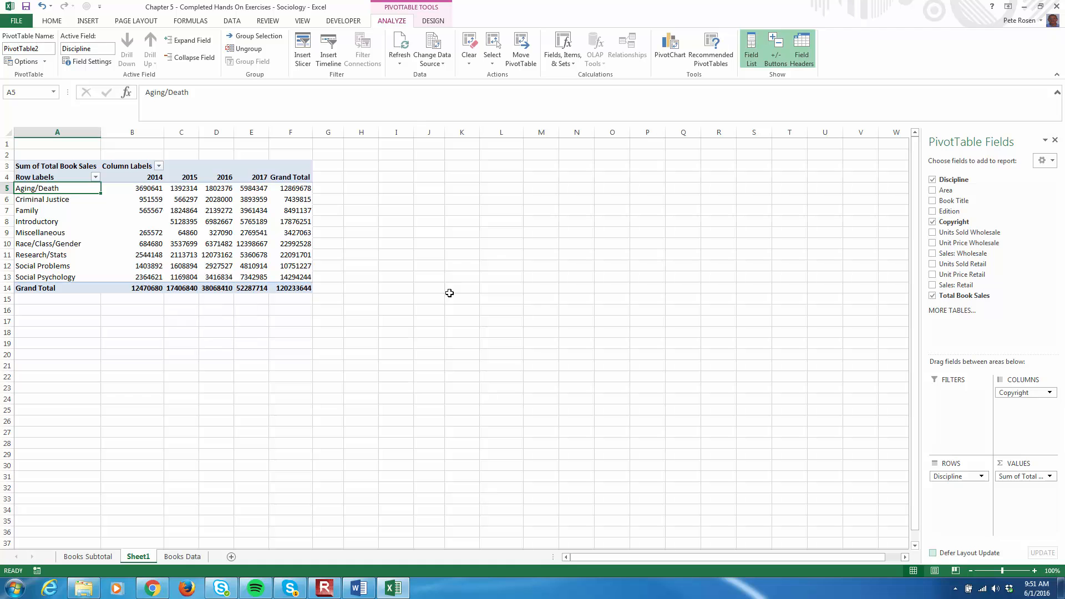
key(F10)
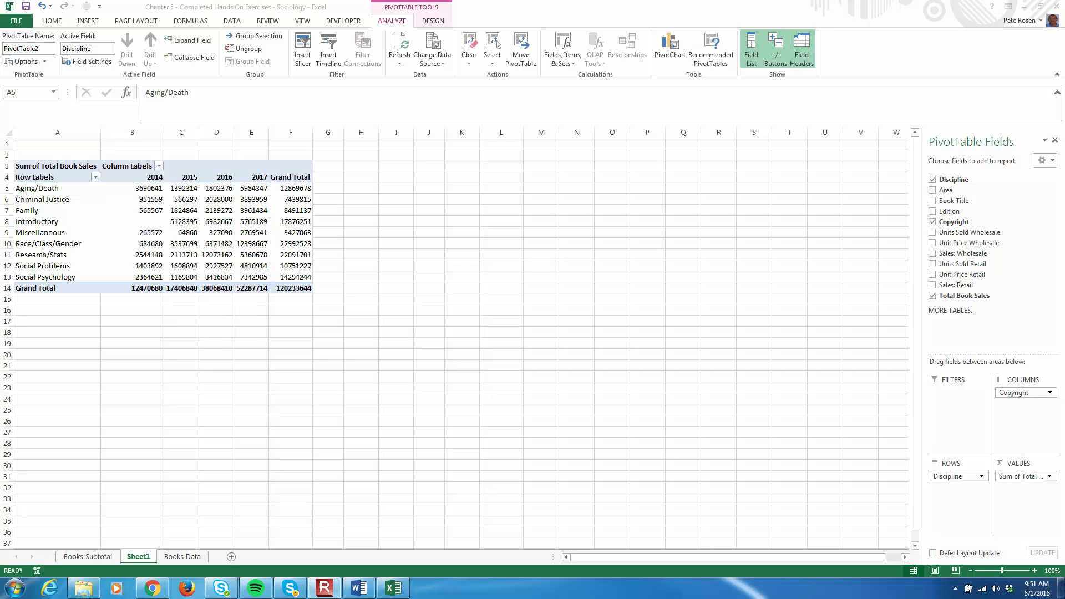
Open the value field settings for Total Book Sales and set the custom name to Sales by Discipline.
click(154, 188)
click(155, 188)
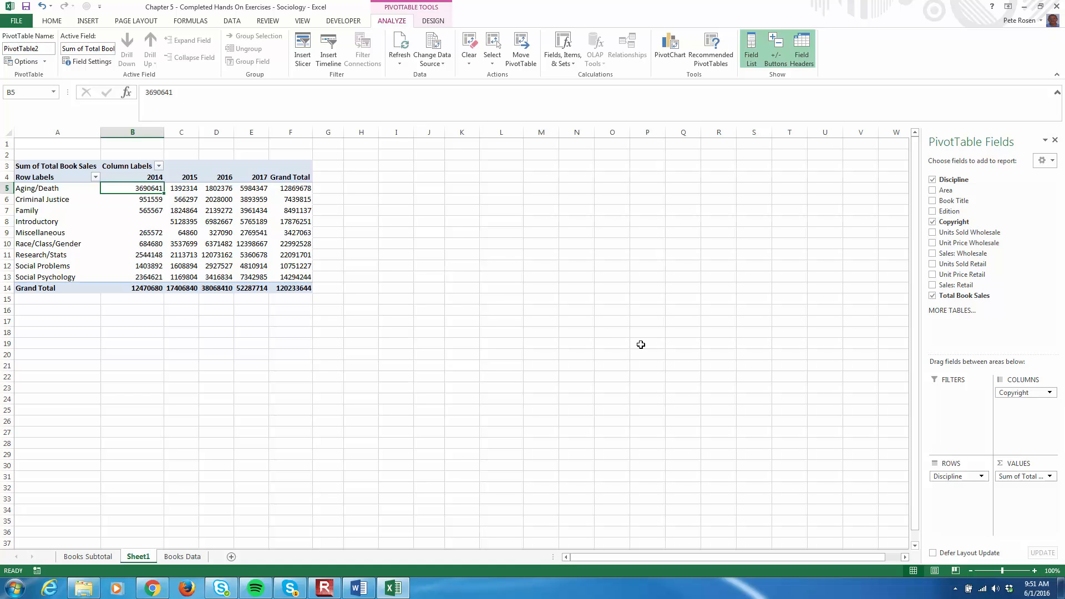
click(95, 66)
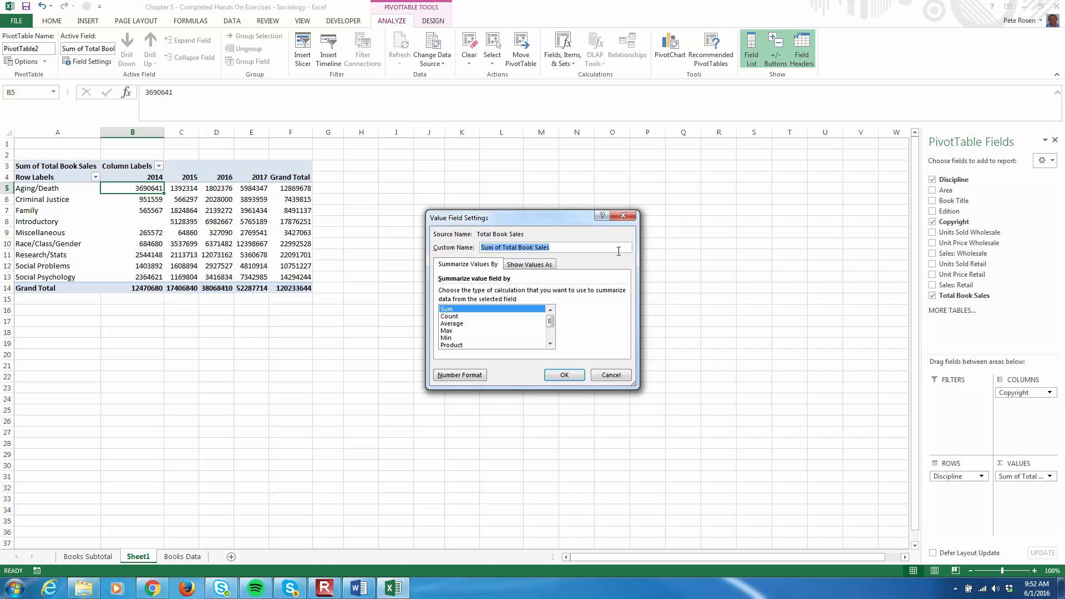
text(S)
Format the PivotTable's sales values as Accounting with 0 decimal places and apply the value field settings.
click(464, 375)
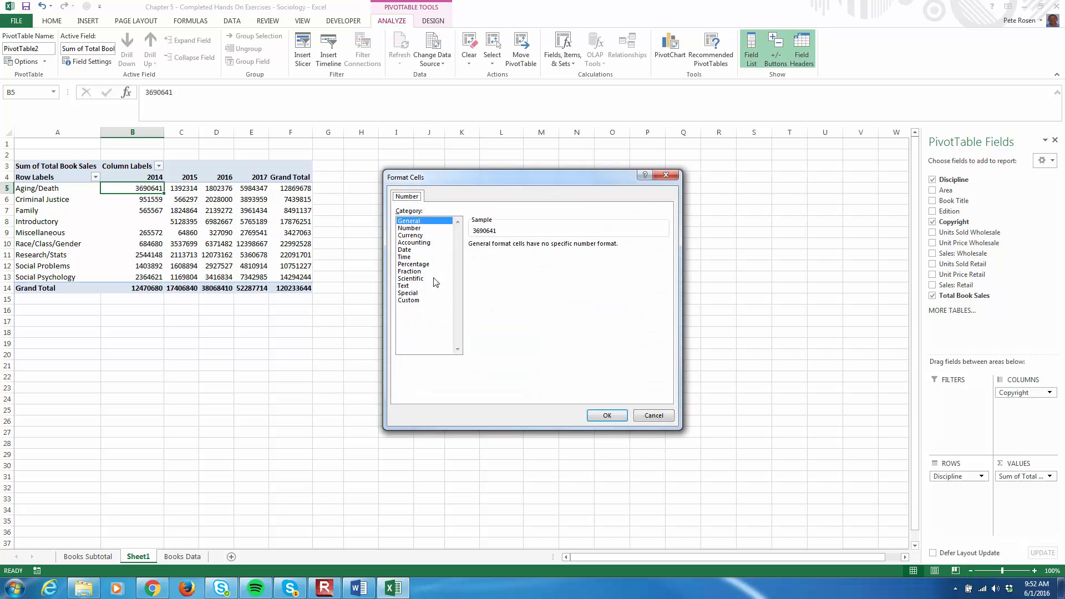
click(428, 243)
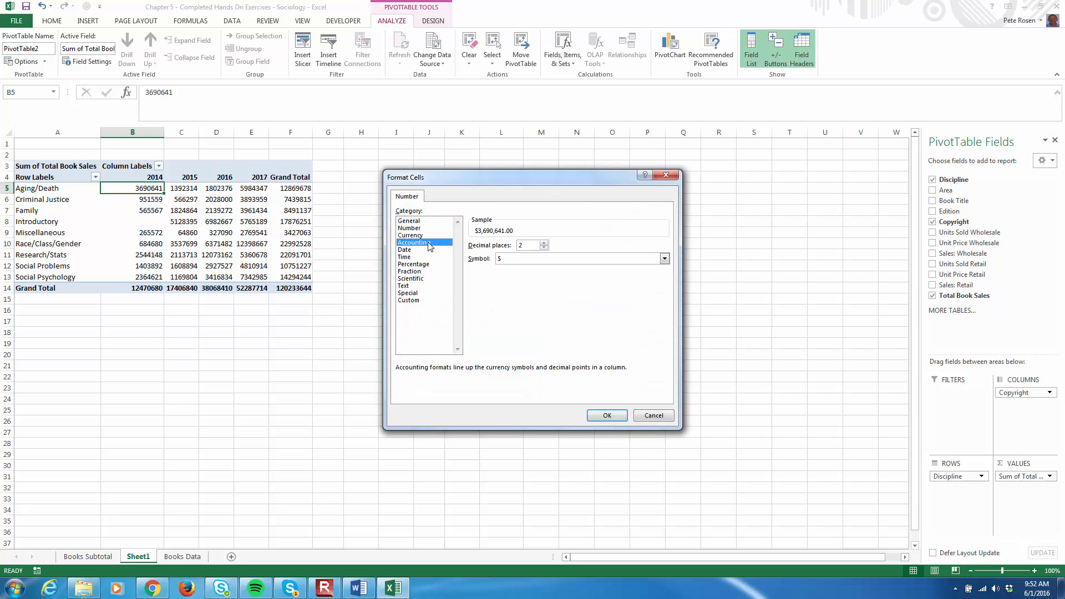
click(543, 248)
click(544, 248)
click(602, 417)
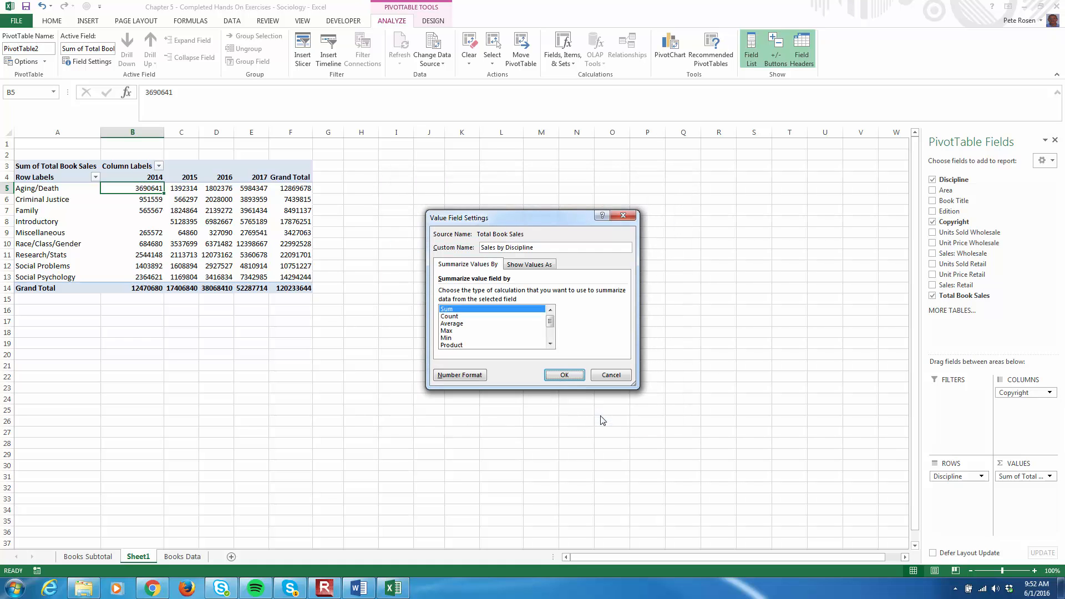
click(565, 376)
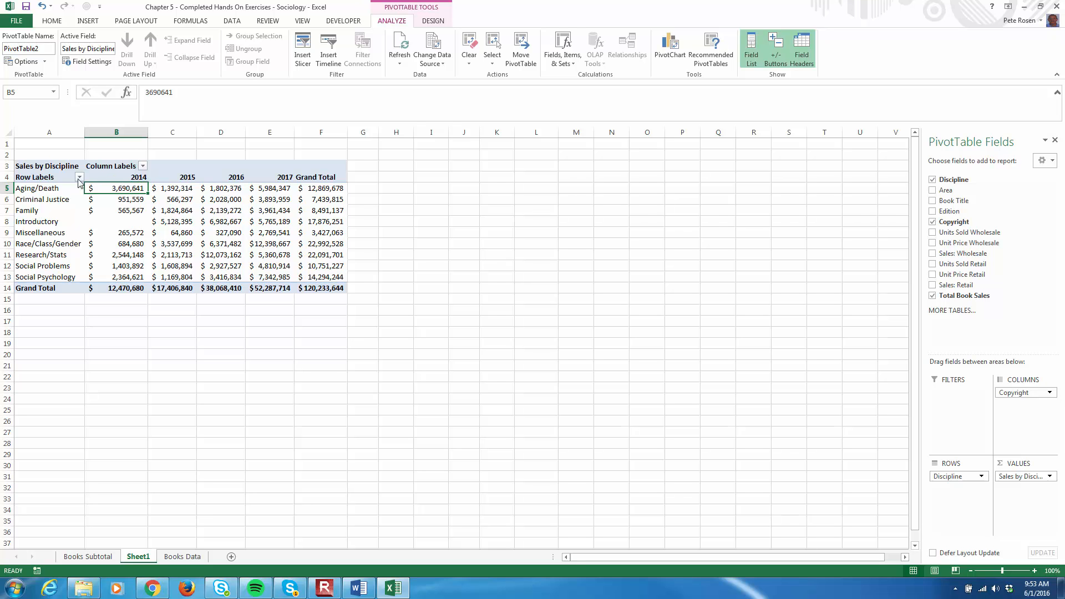
Replace the PivotTable's Row Labels heading with Discipline and its Column Labels heading with Copyright Year.
click(18, 176)
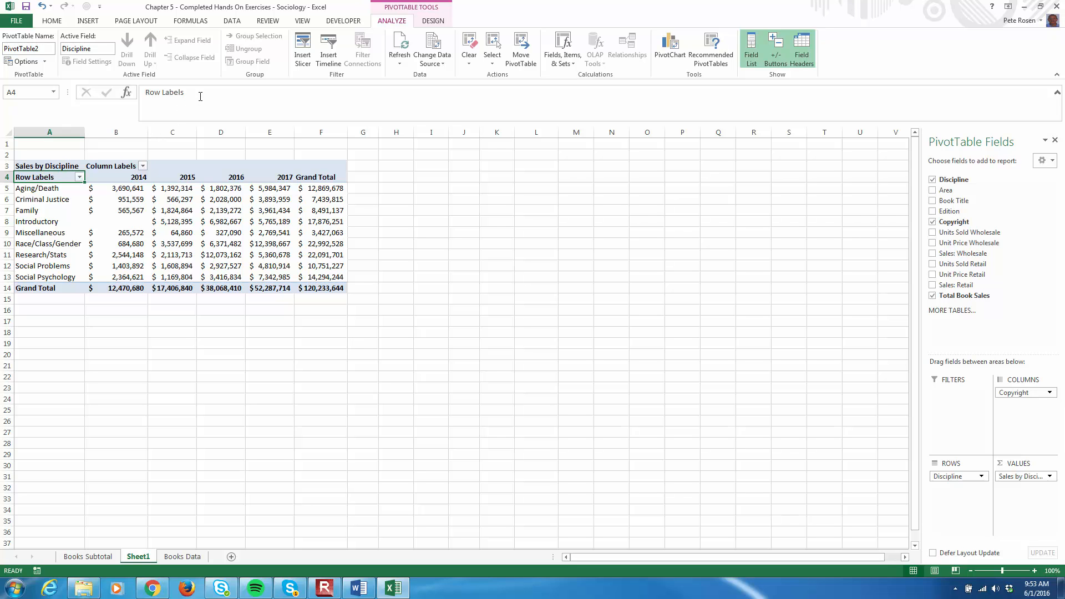
drag(200, 98, 109, 99)
text(Discipline)
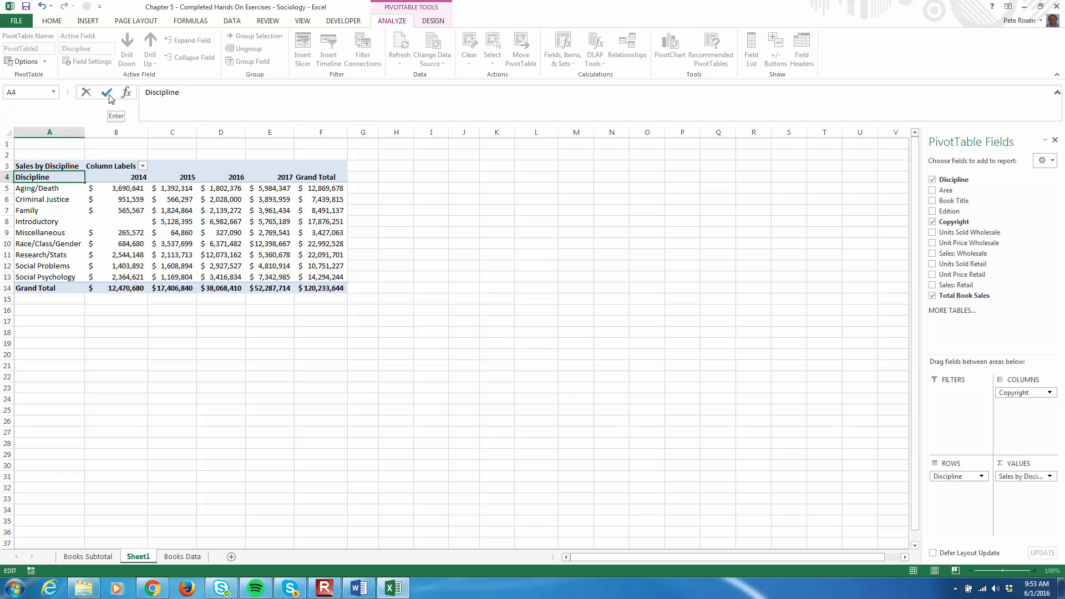
click(130, 167)
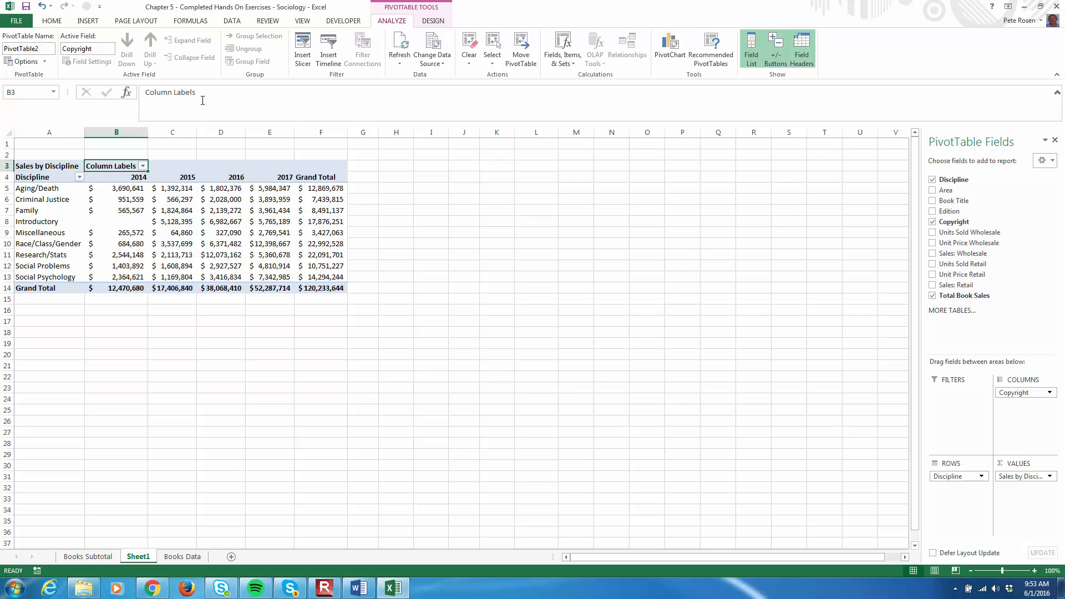
drag(202, 102, 42, 86)
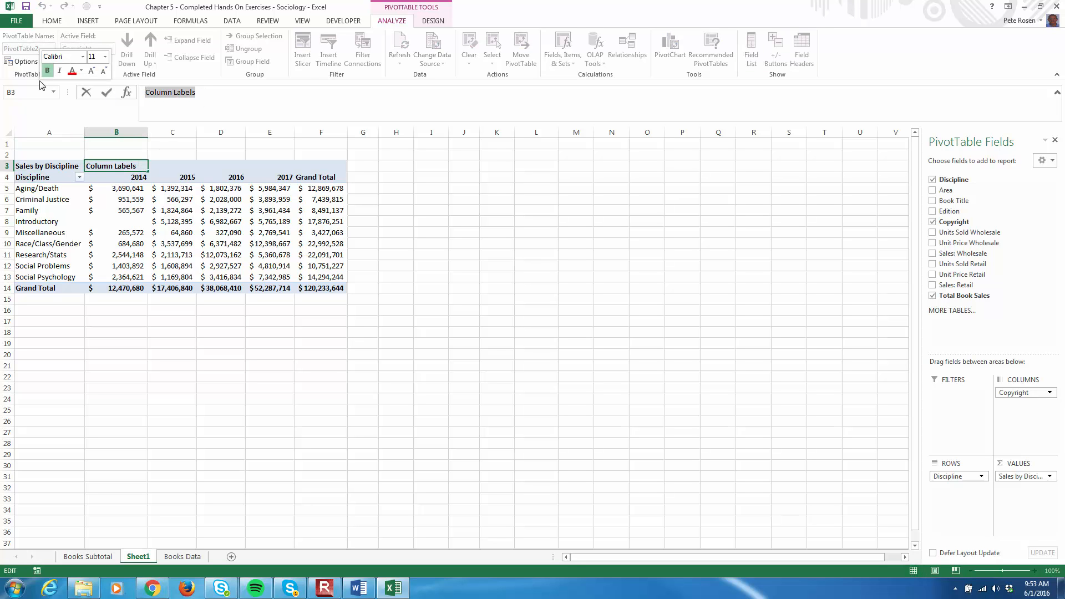
text(Copyright Year)
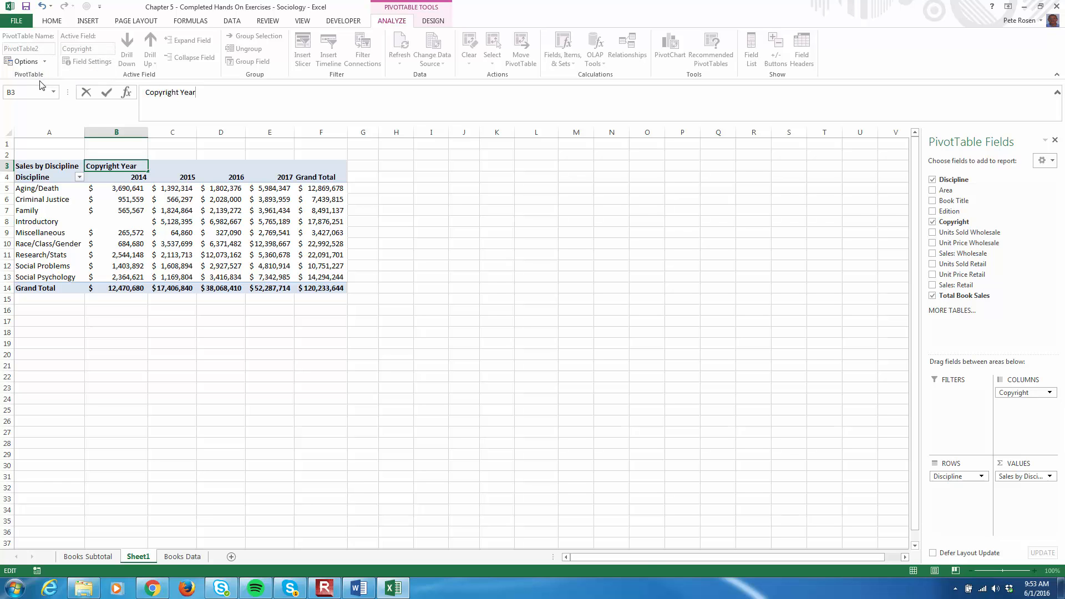
click(417, 220)
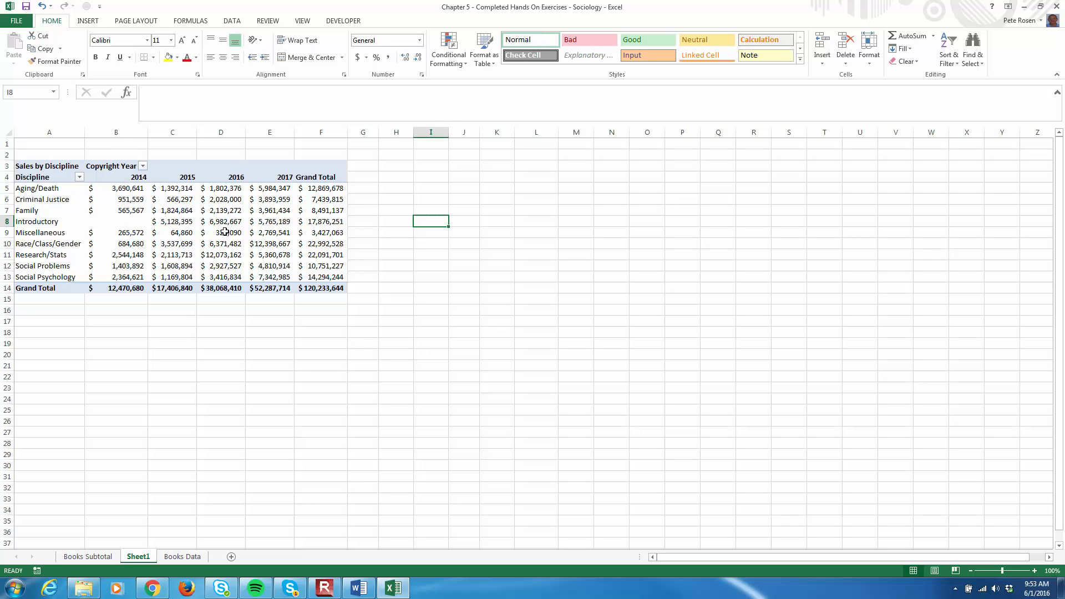
Review the PivotTable's headings and overall grand total, and look at its source data on the Books Data sheet.
click(48, 166)
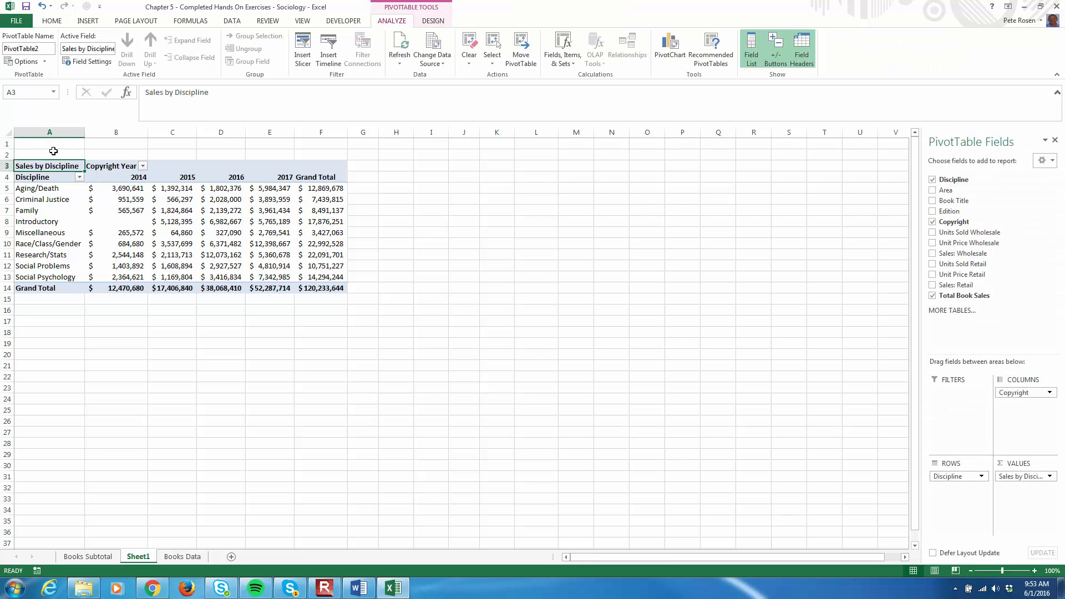
click(119, 167)
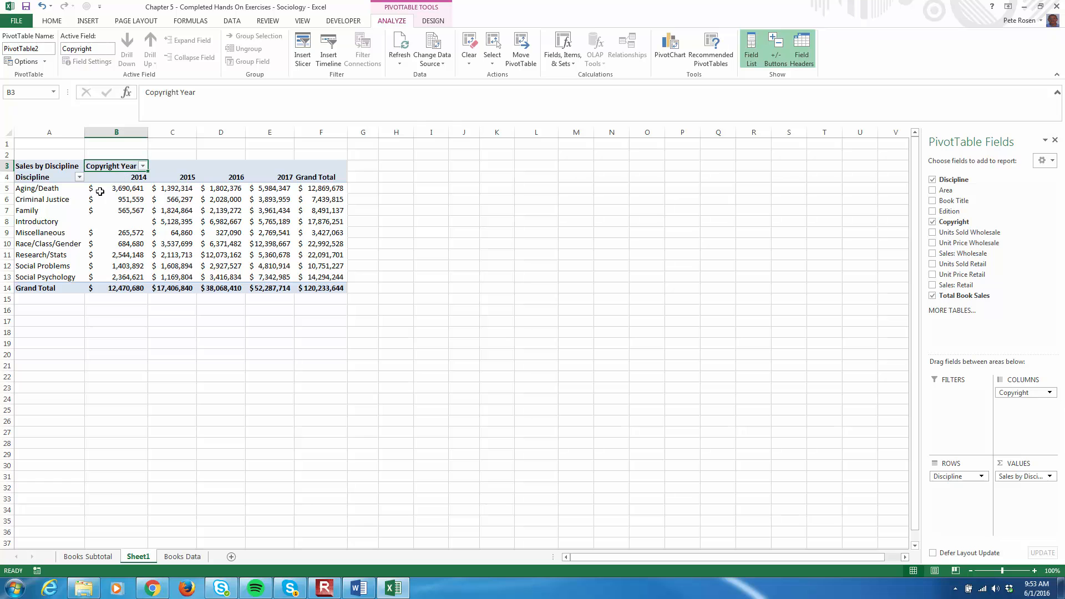
click(31, 177)
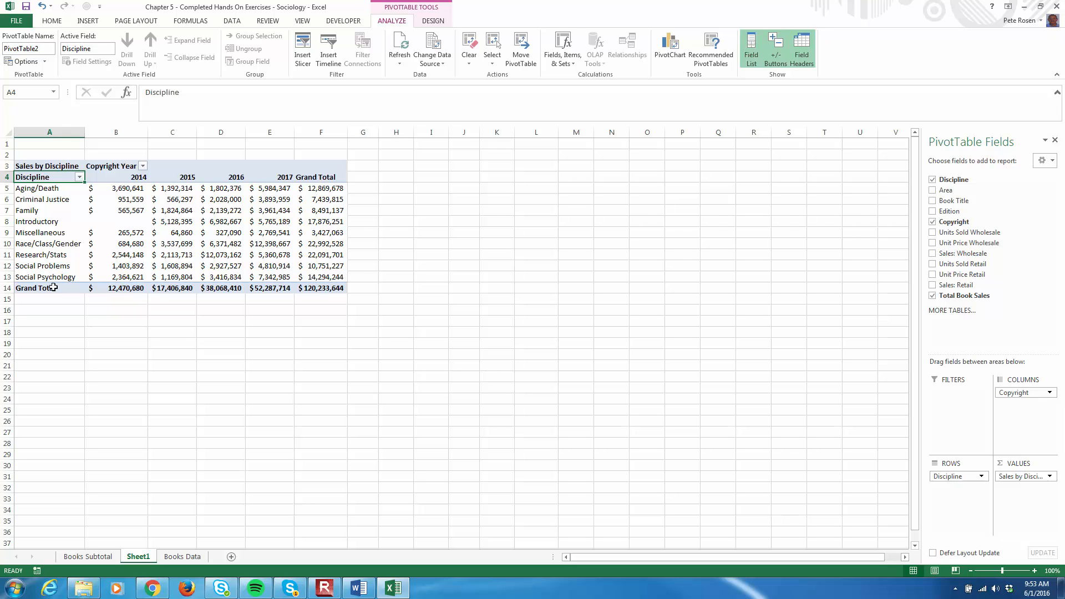
click(320, 287)
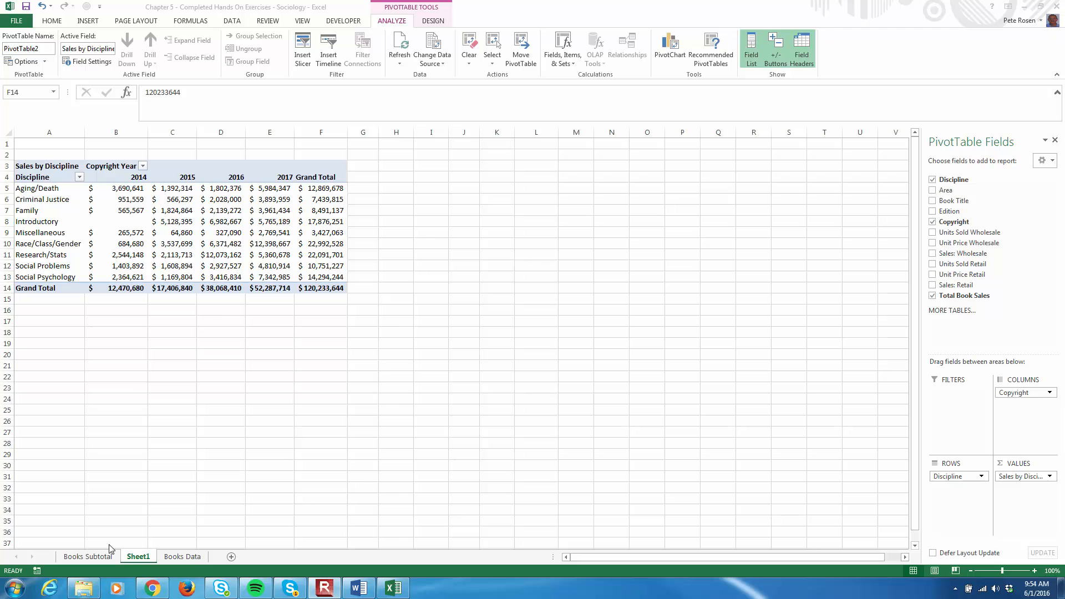
click(189, 557)
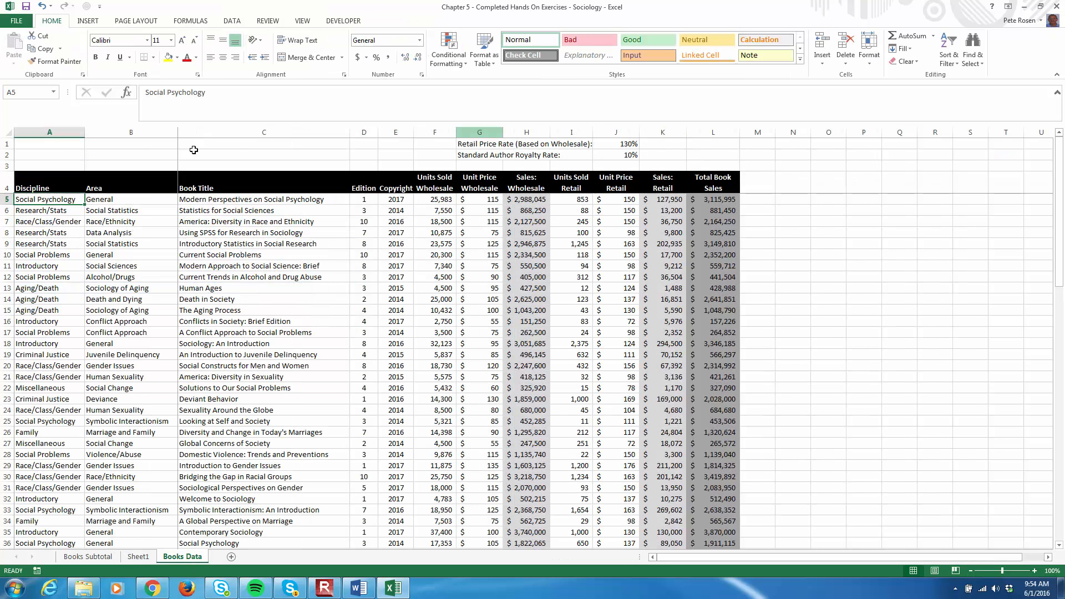
click(138, 557)
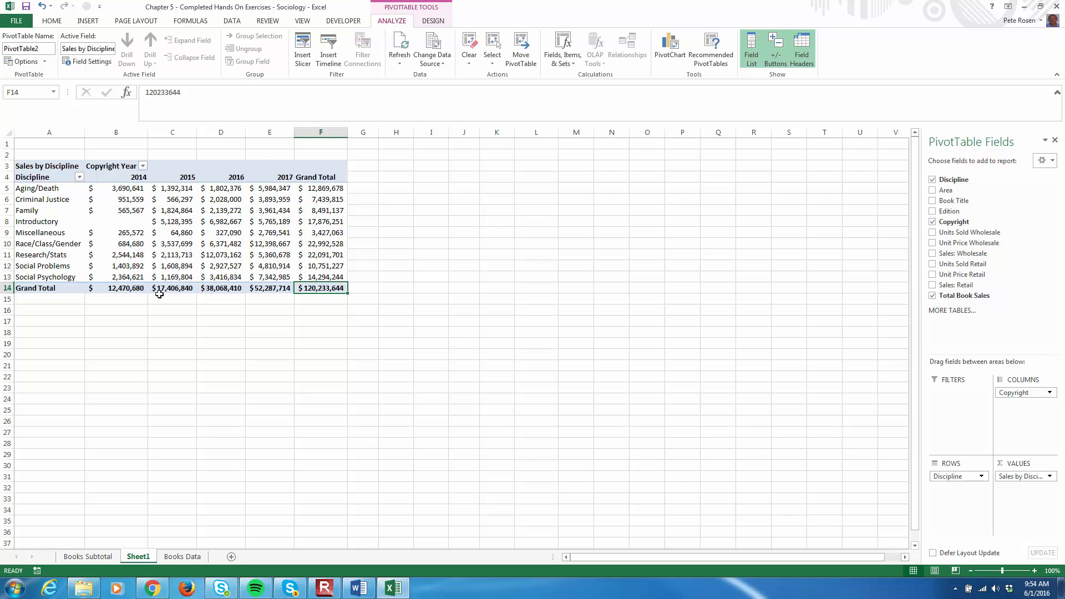
Rename the Sheet1 worksheet as PivotTable.
right_click(147, 558)
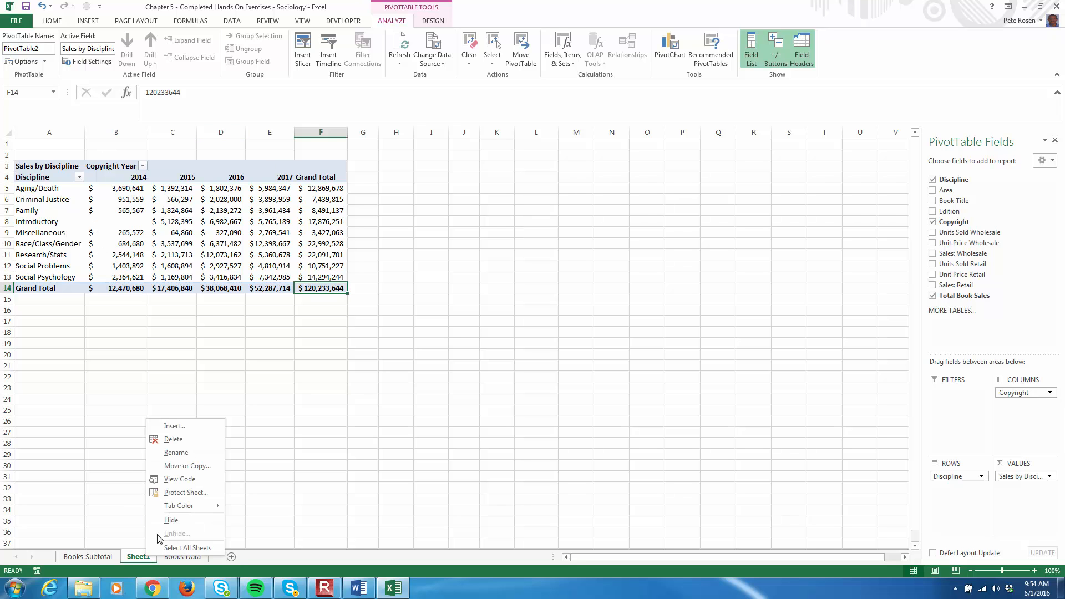
click(176, 453)
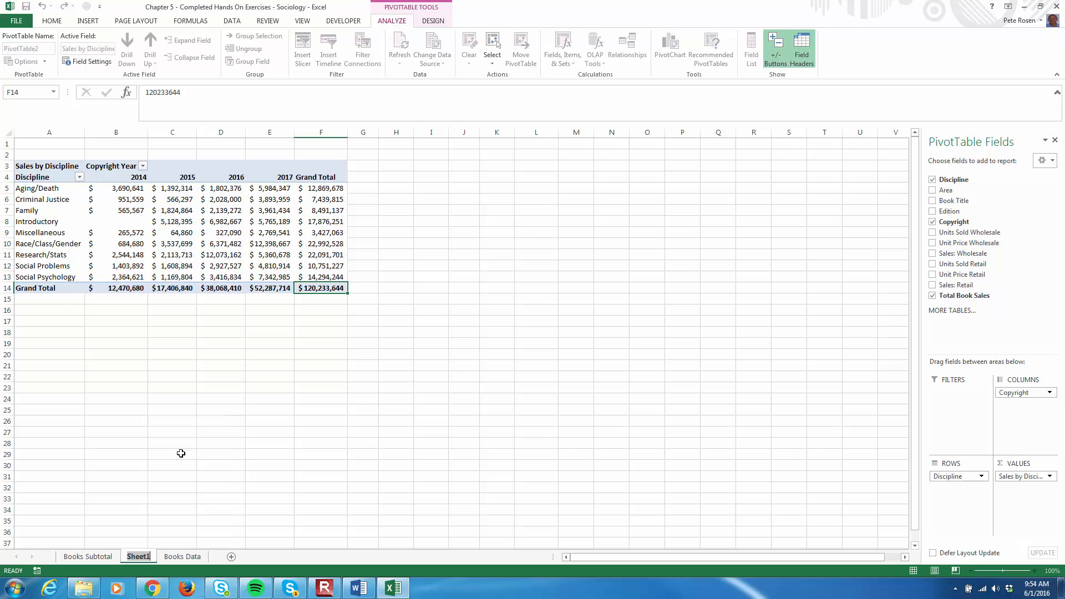
text(PivotTRa)
key(BackSpace)
key(BackSpace)
text(able)
key(Return)
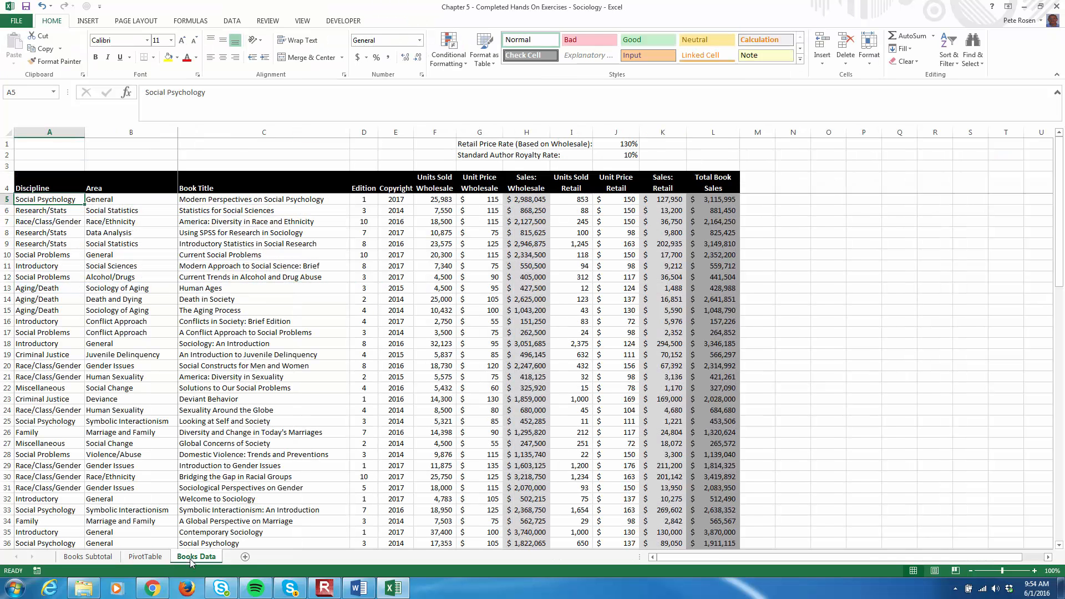
On the Books Data sheet, set the Retail Price Rate in J1 to 125% and look over the recalculated rows.
click(194, 557)
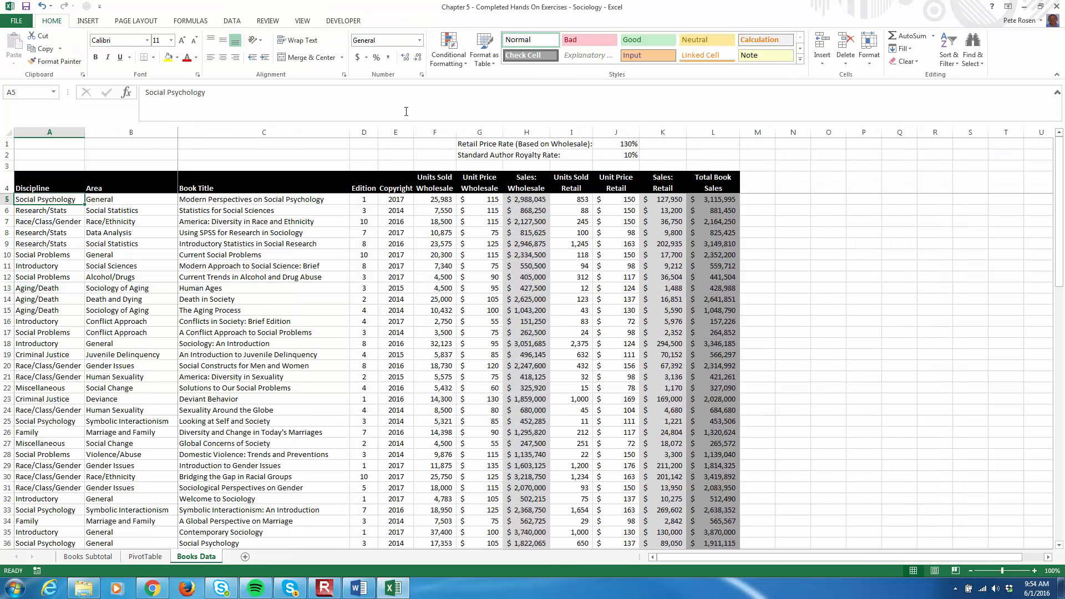
click(619, 145)
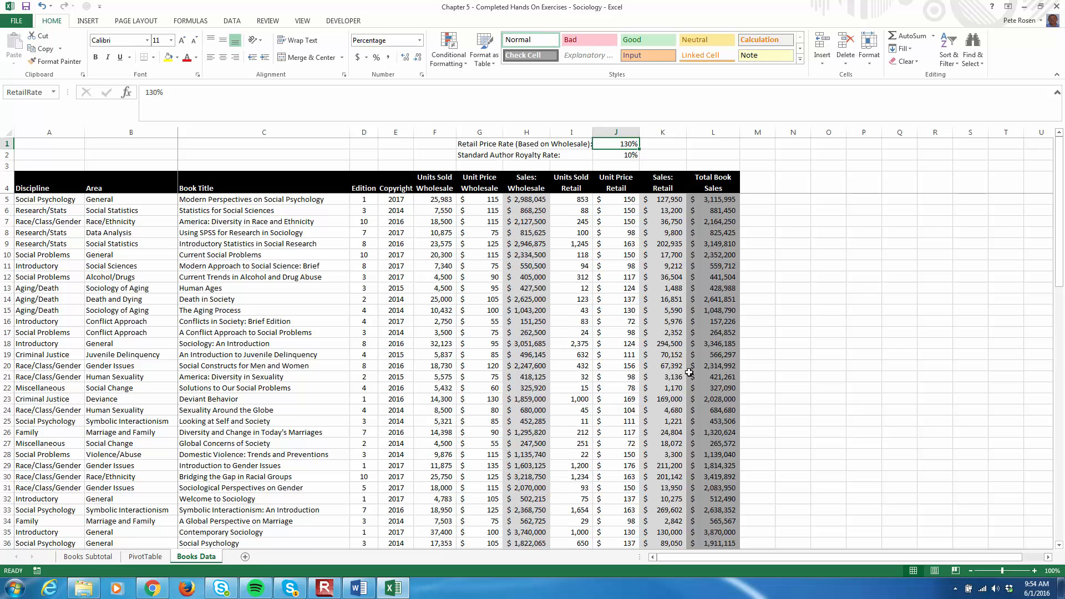
text(125)
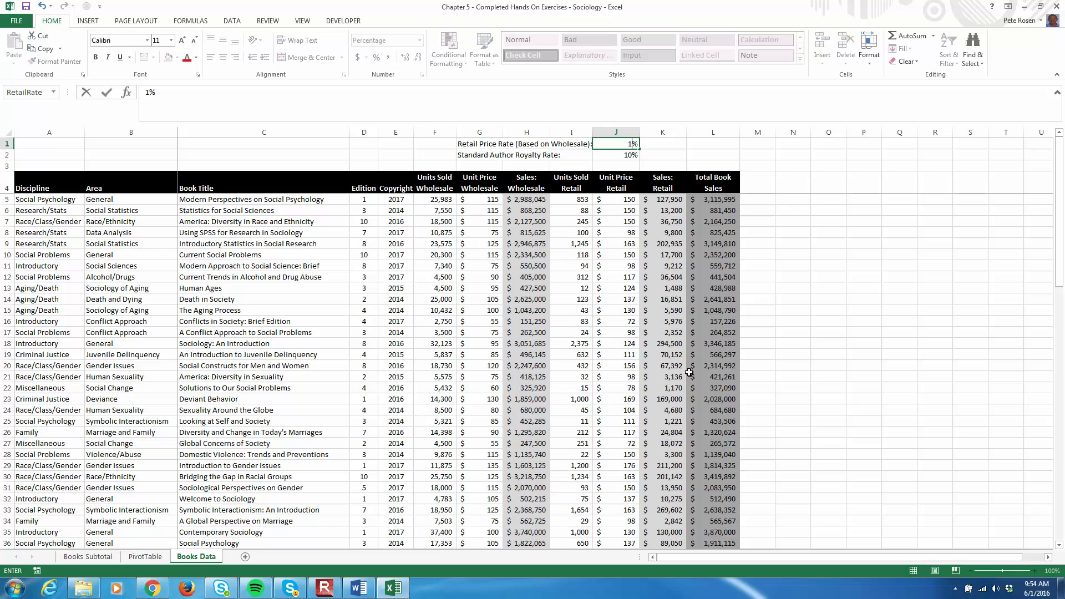
key(Return)
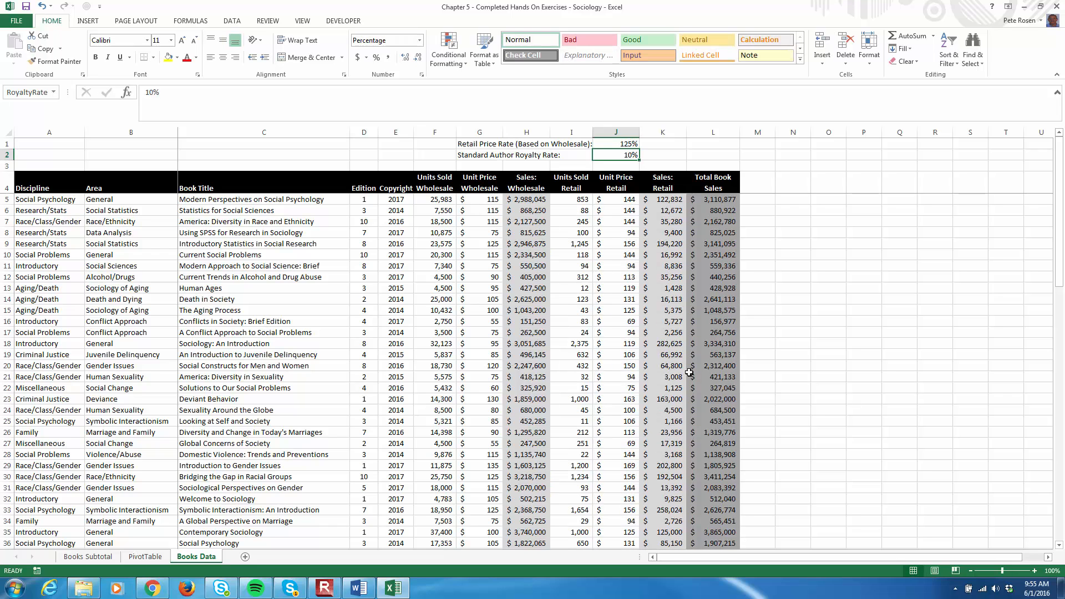
scroll(723, 328, down, 20)
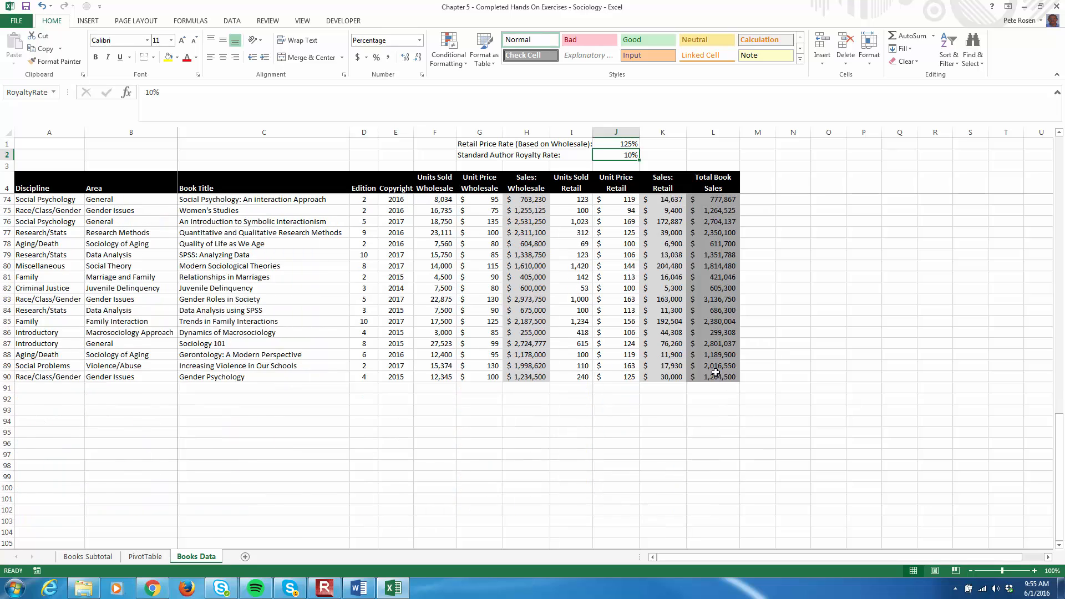
scroll(722, 377, up, 20)
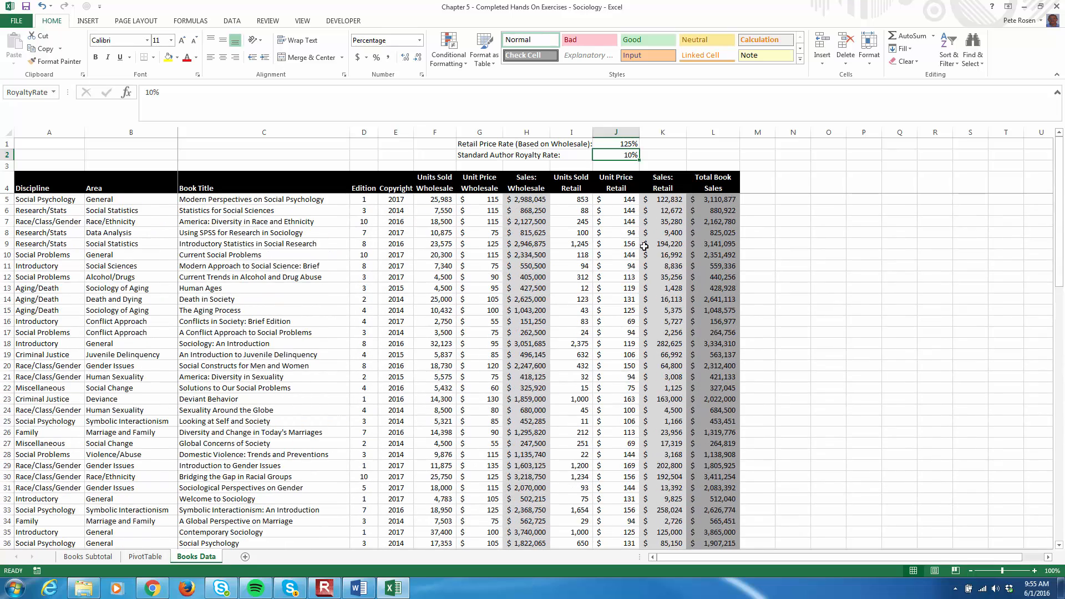
Compare the PivotTable's sales values with the changed data on the Books Data sheet.
click(148, 557)
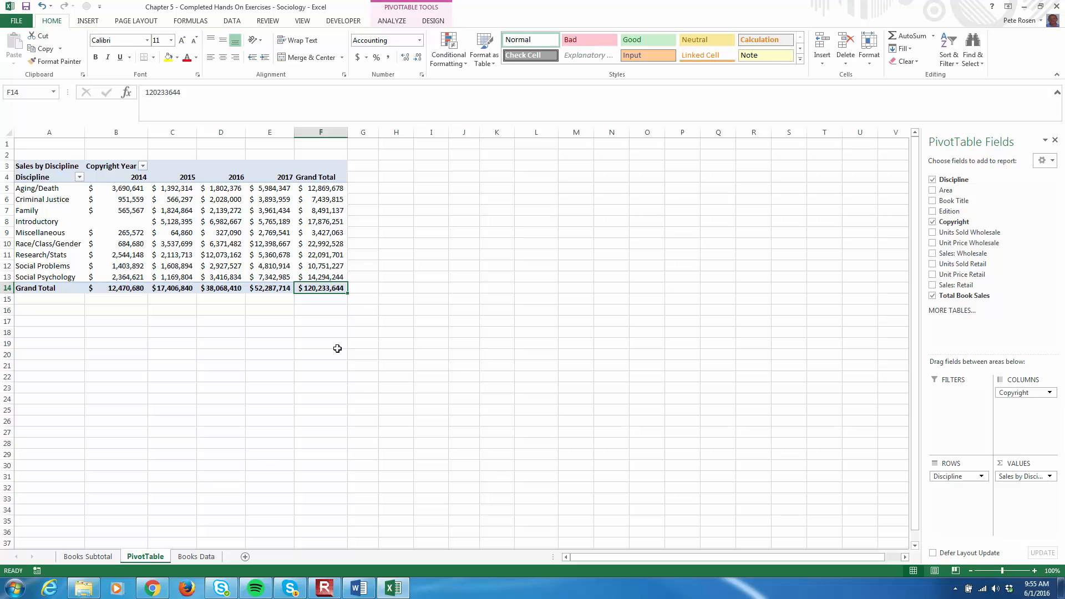
click(222, 233)
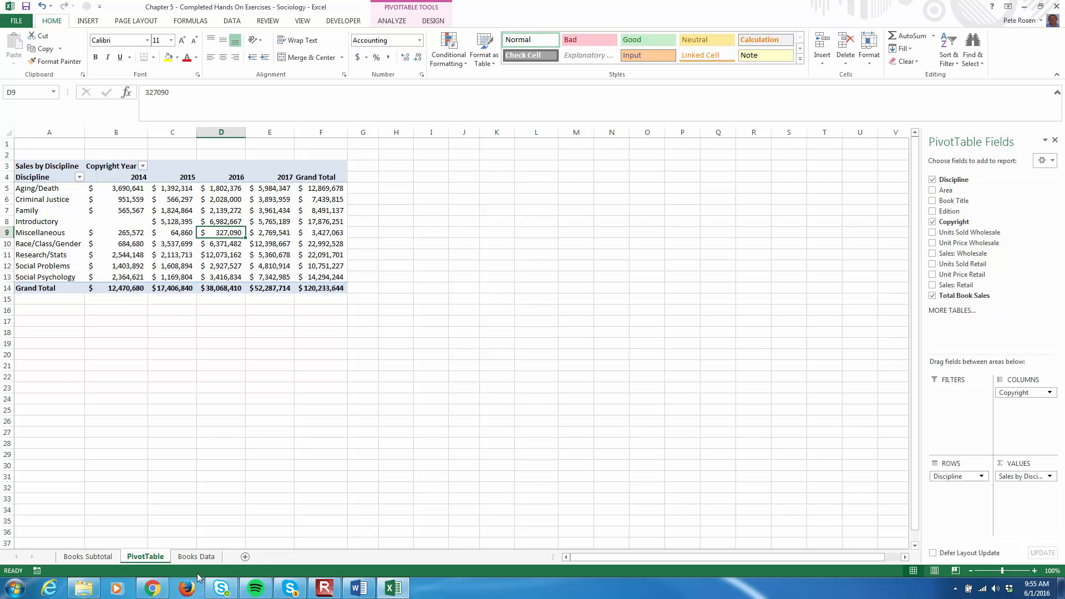
click(196, 556)
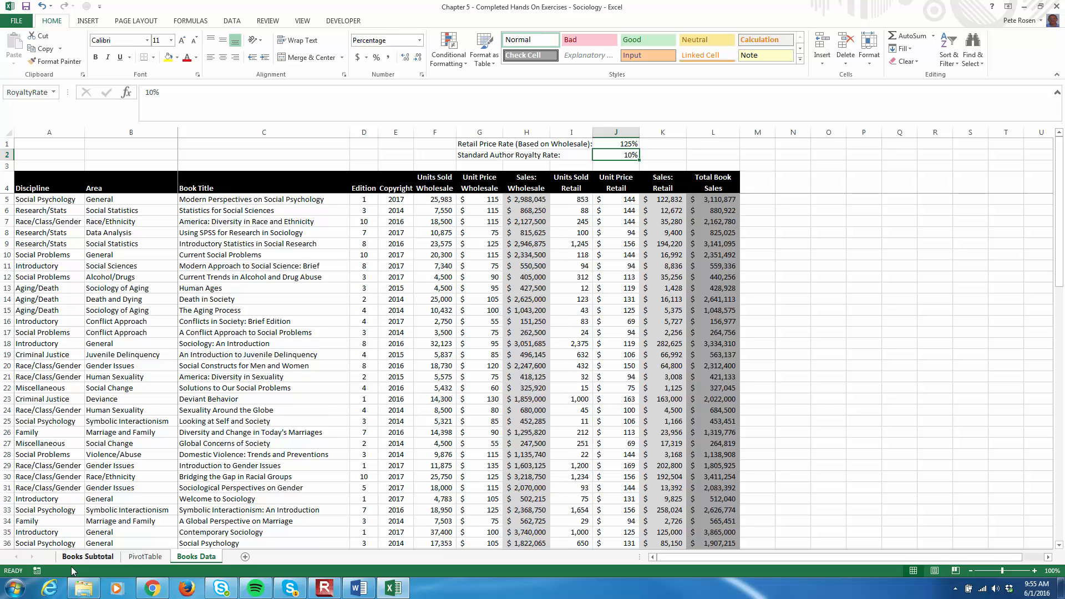
Refresh the PivotTable from its changed source data, and also run Refresh All for the workbook.
click(142, 557)
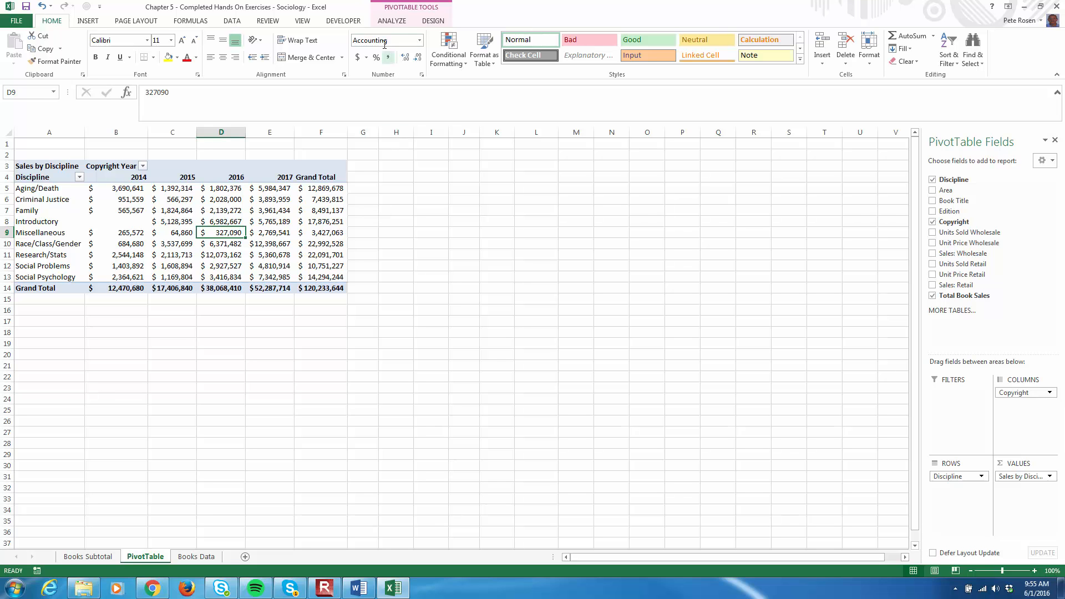
click(268, 218)
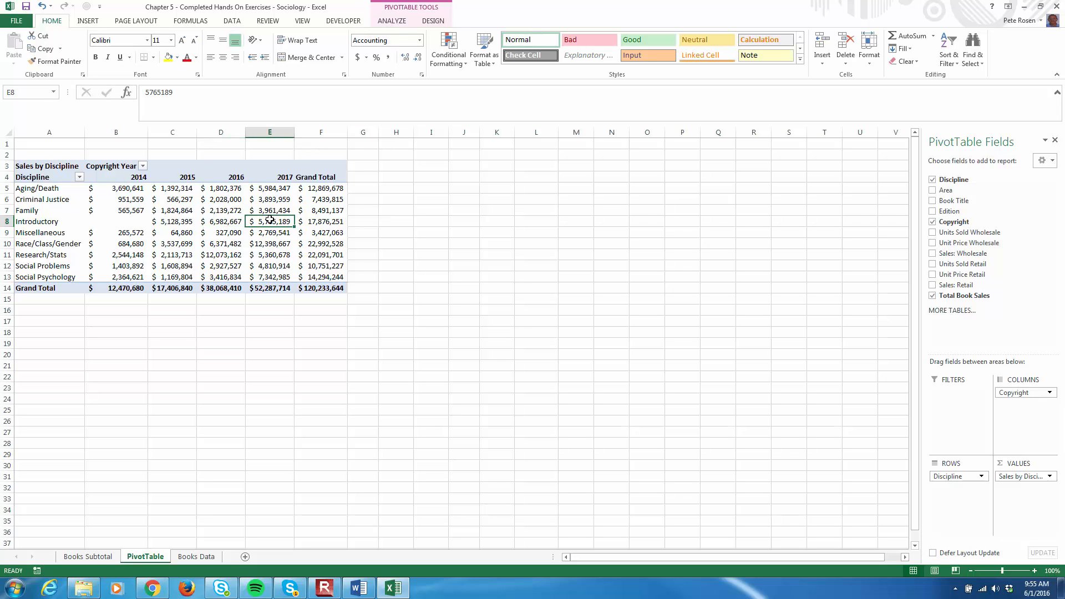
click(399, 23)
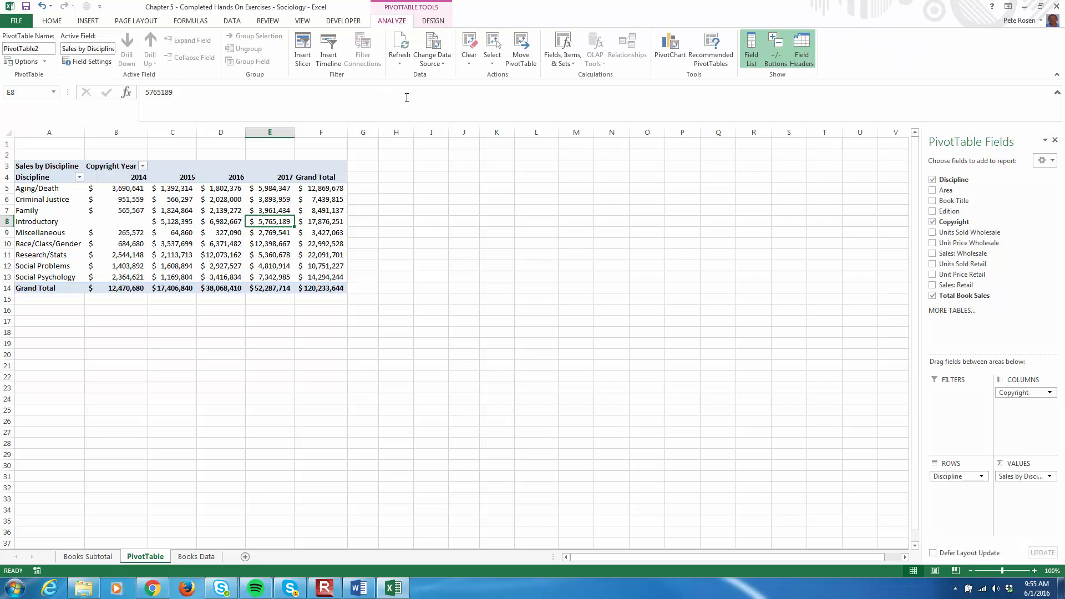
click(401, 51)
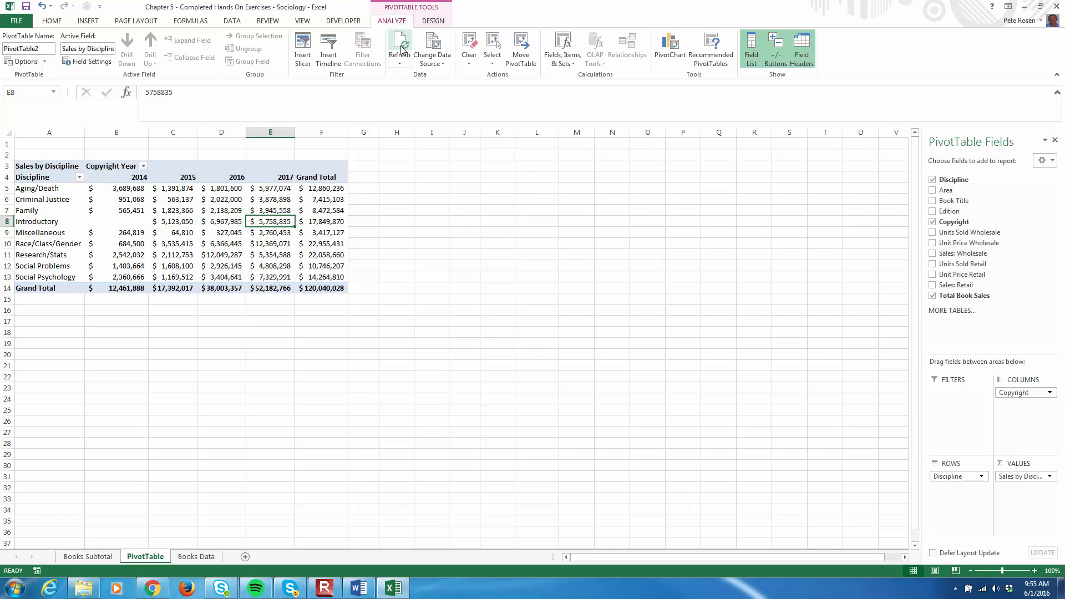
click(400, 59)
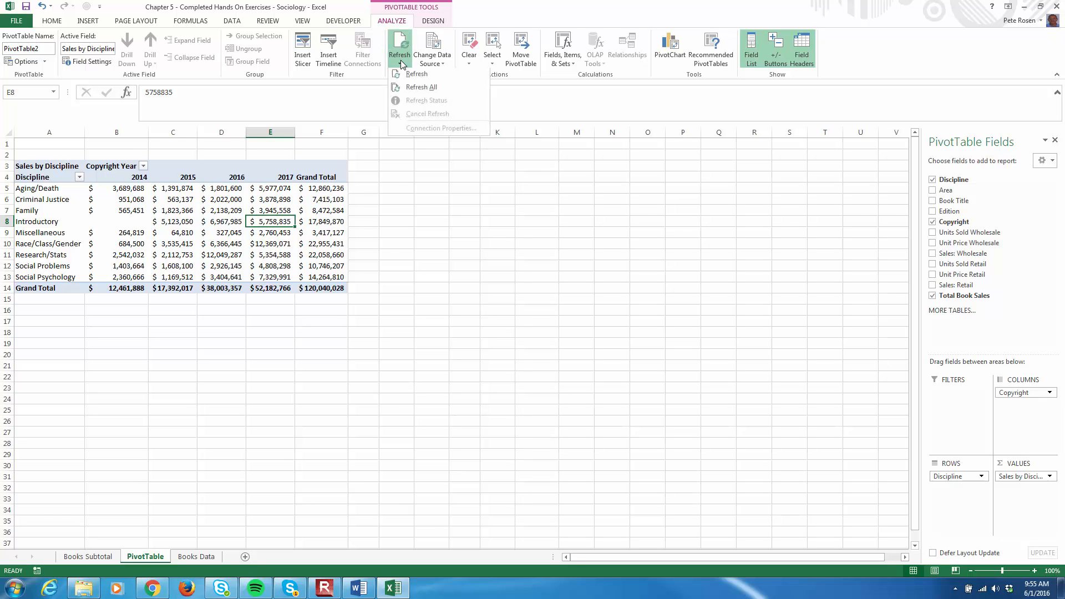
click(413, 89)
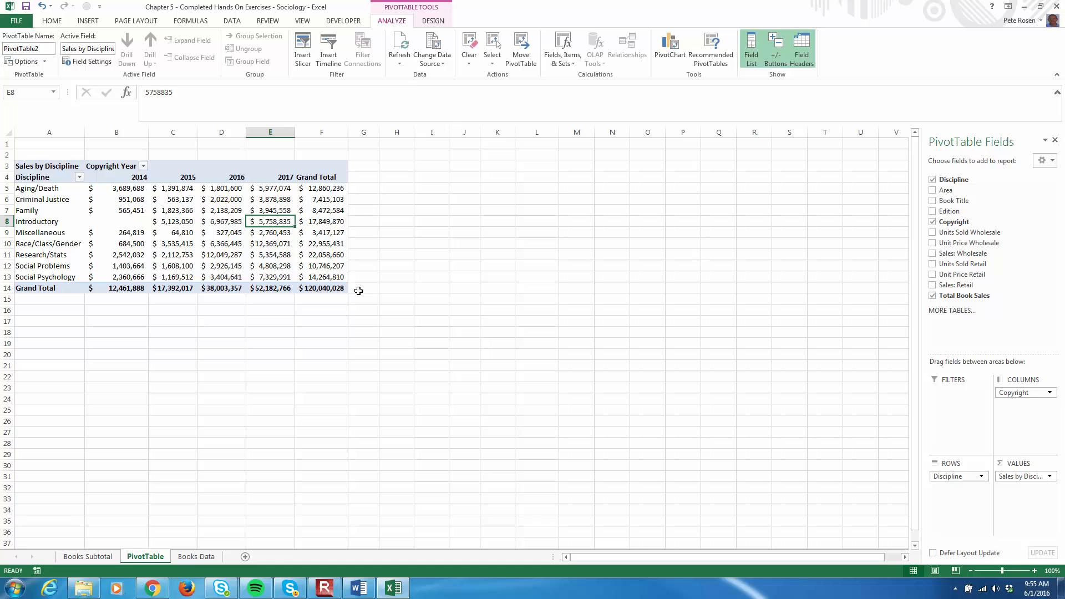
Check the refreshed overall grand total and the Books Data sheet, and save the workbook with the PivotTable sheet active.
click(333, 287)
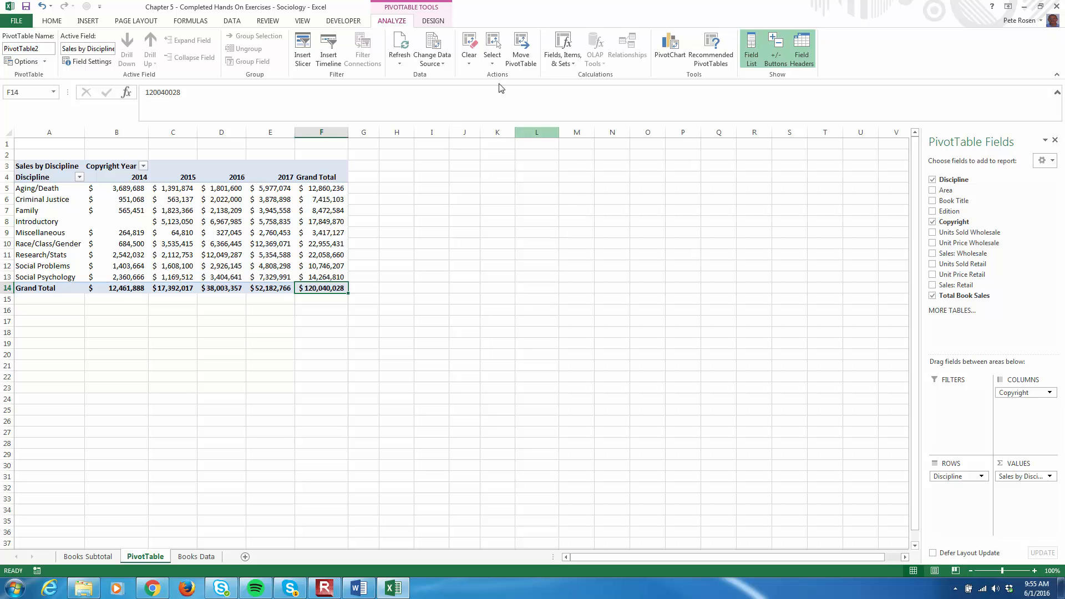
click(202, 557)
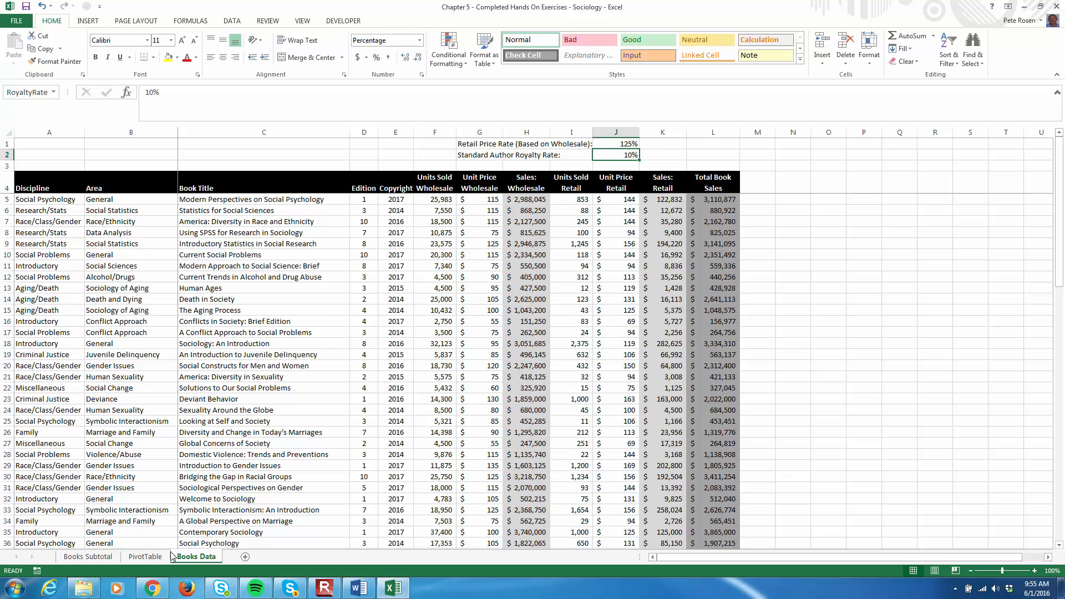
click(145, 556)
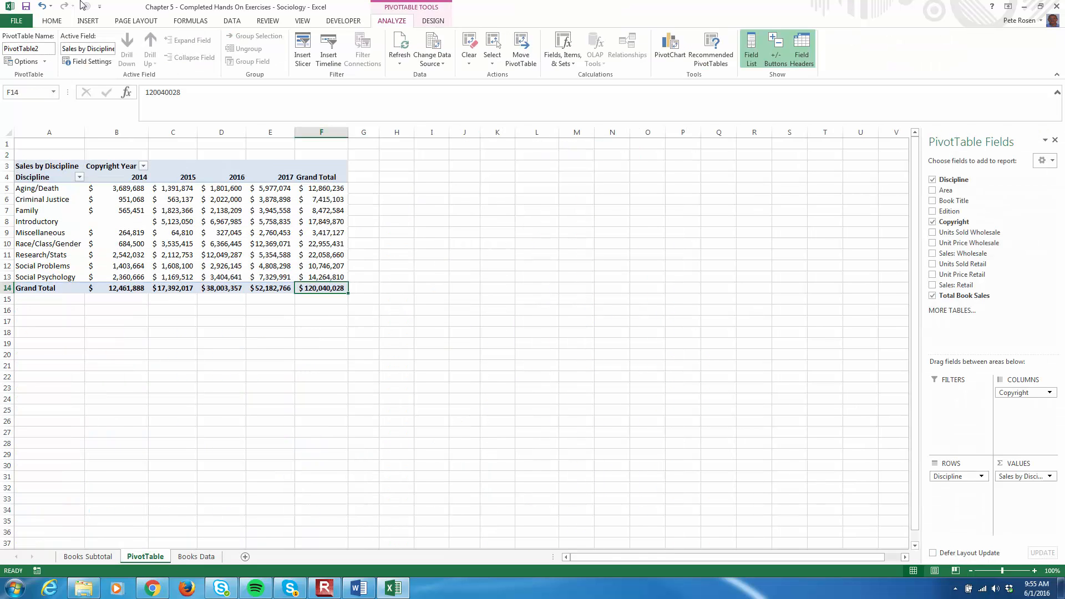
click(27, 8)
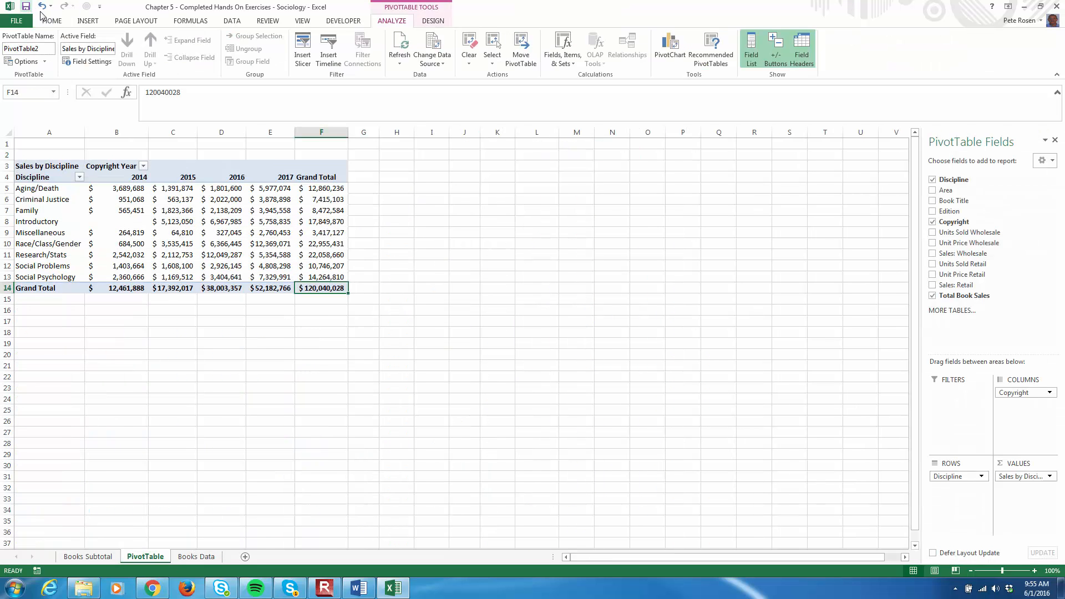